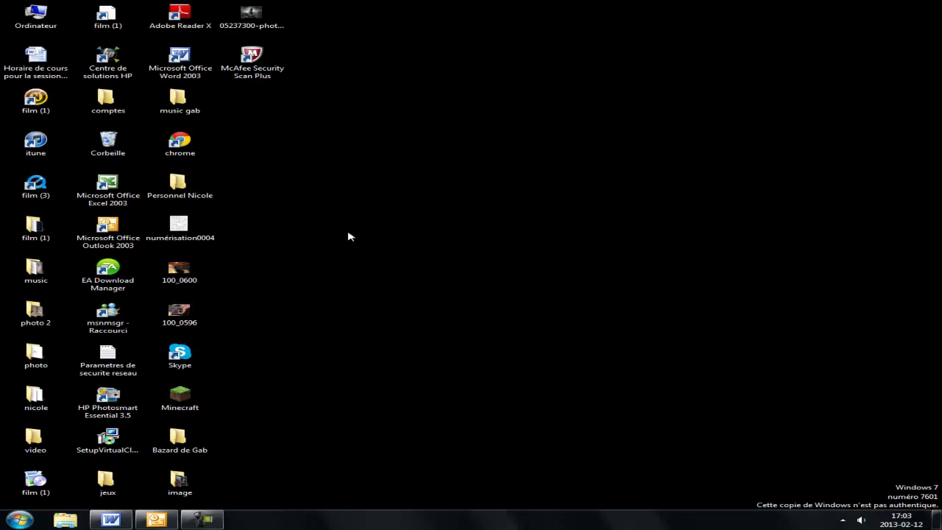
left_click_drag(272, 101, 820, 449)
left_click_drag(513, 22, 515, 382)
left_click(181, 141)
double_click(181, 140)
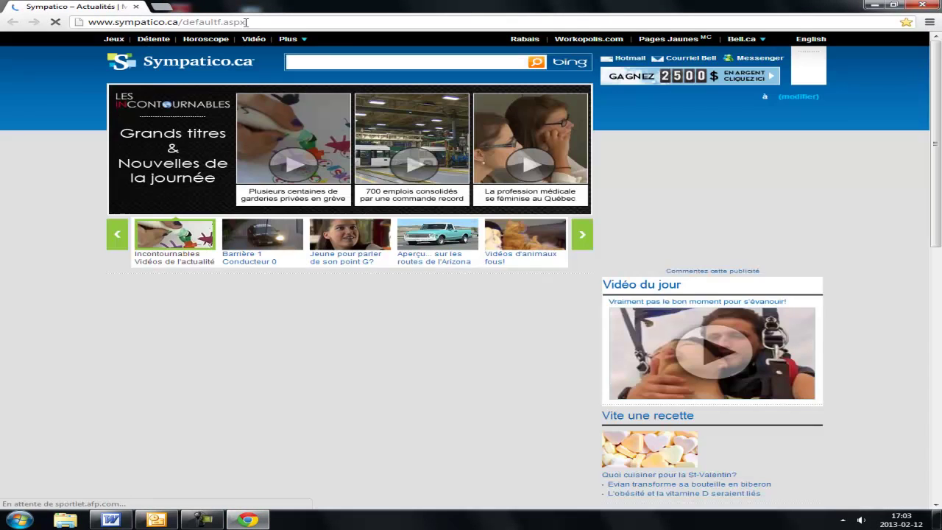
left_click(245, 23)
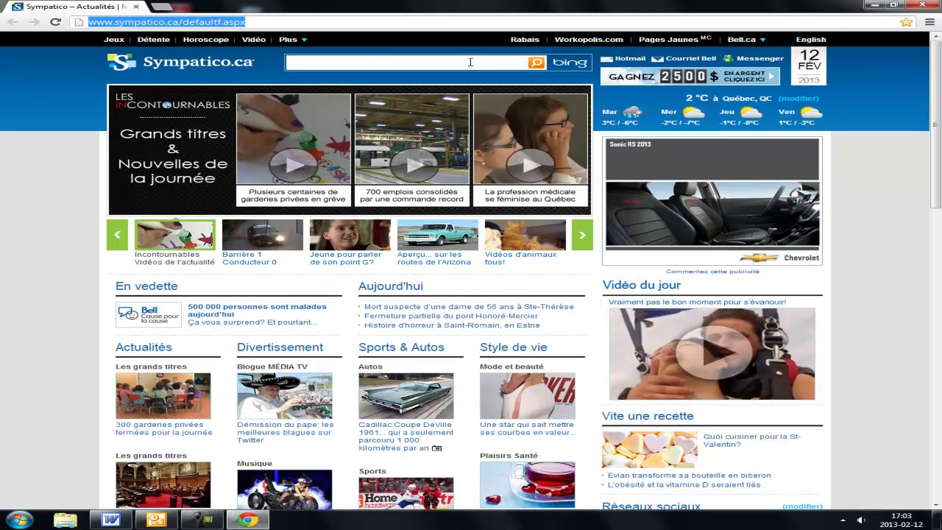
key("BackSpace")
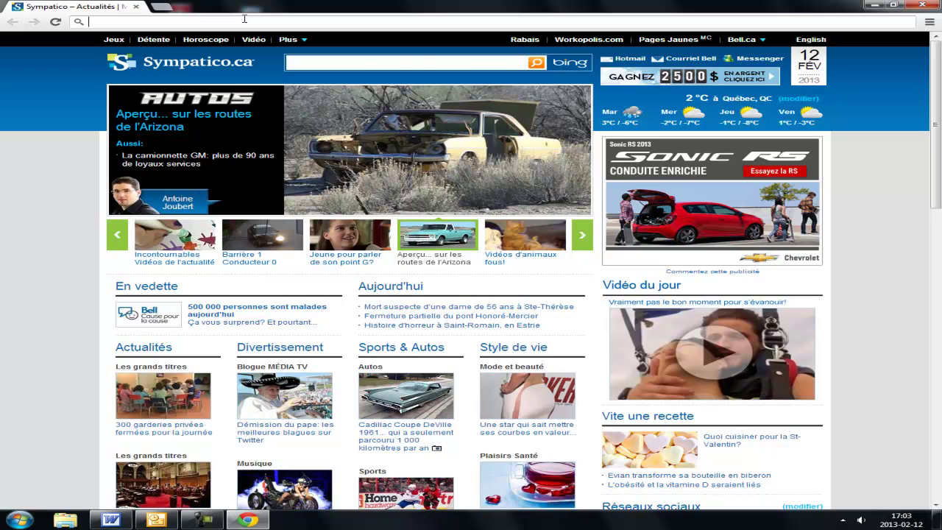
type("www.google.com")
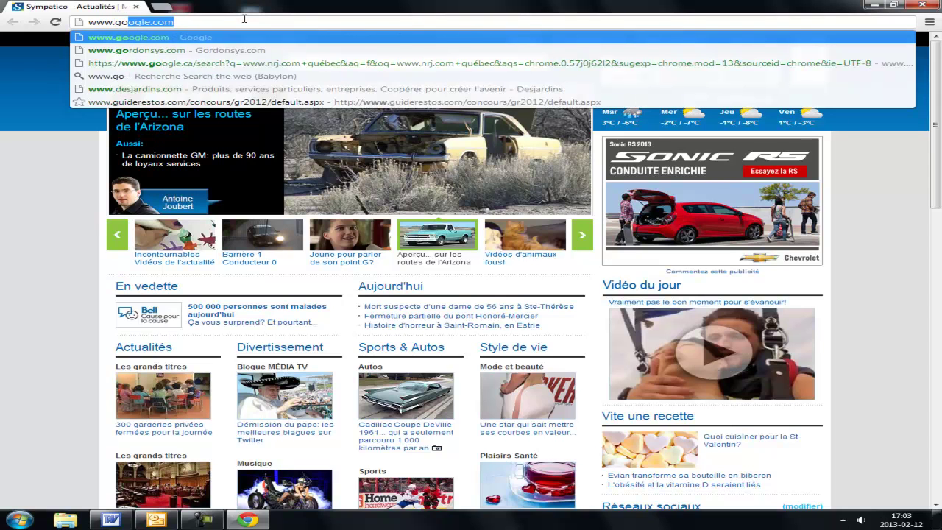
key("Return")
type("m")
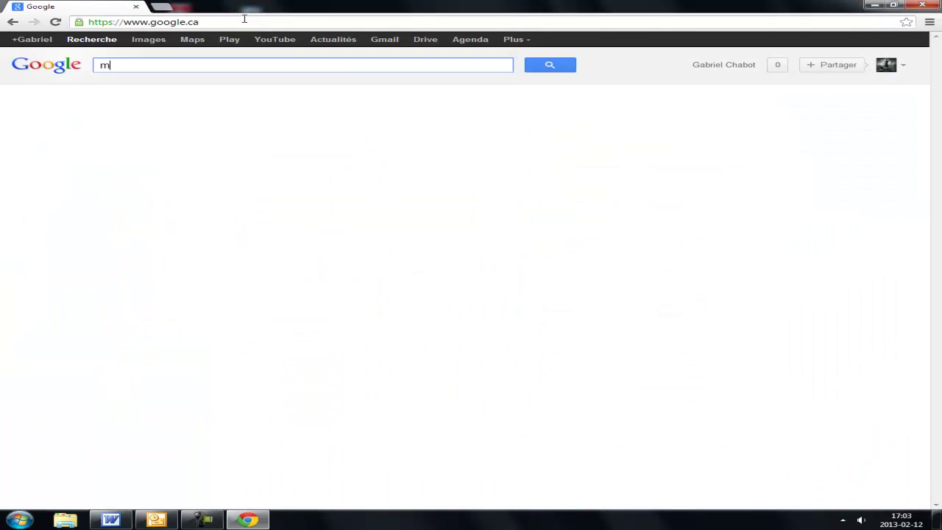
type("inecraft.fraqnce")
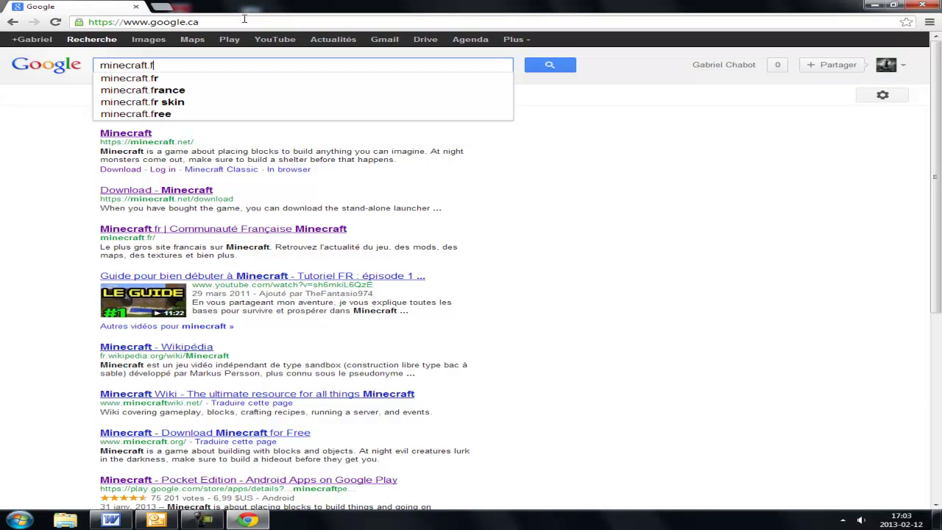
key("Return")
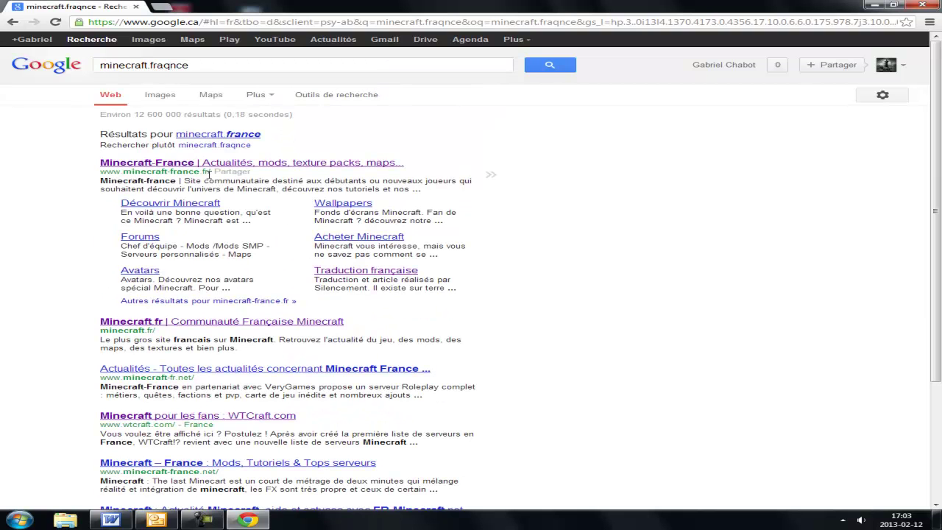
left_click(223, 165)
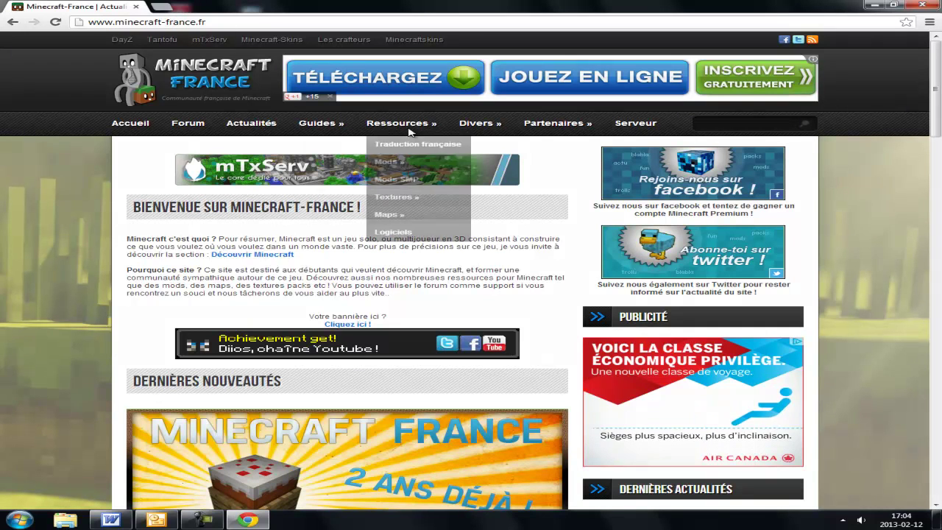
Step: Search the Minecraft-France site for "millenaire" and open the Millénaire [1.4.7] mod article
mouse_move(418, 128)
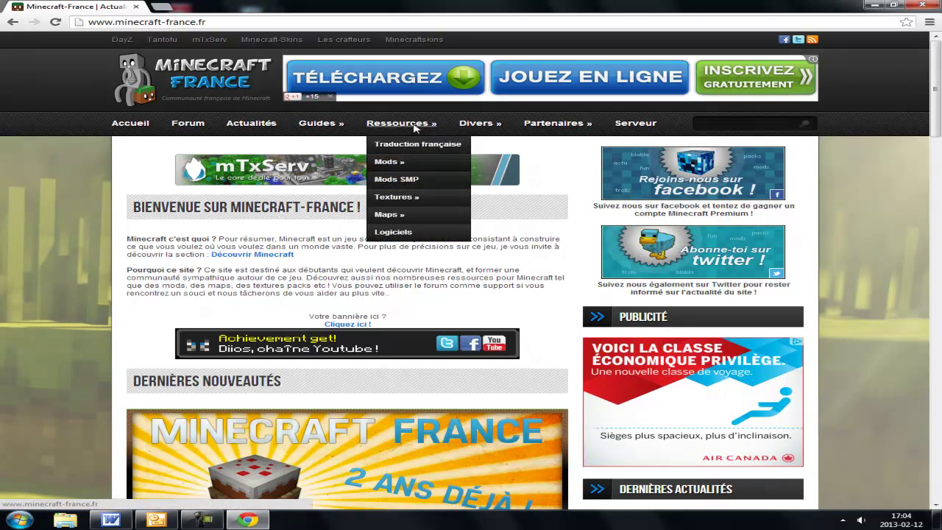
mouse_move(395, 164)
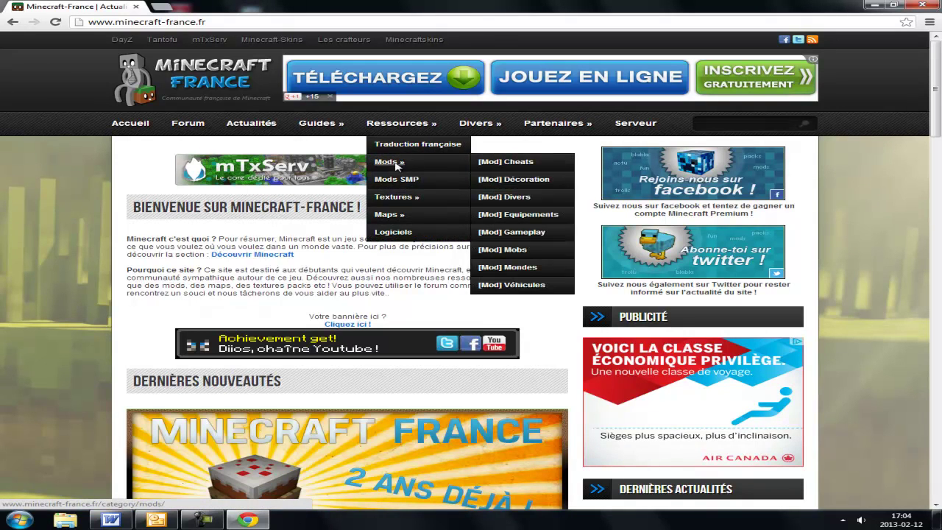
left_click(752, 125)
type("millenaire")
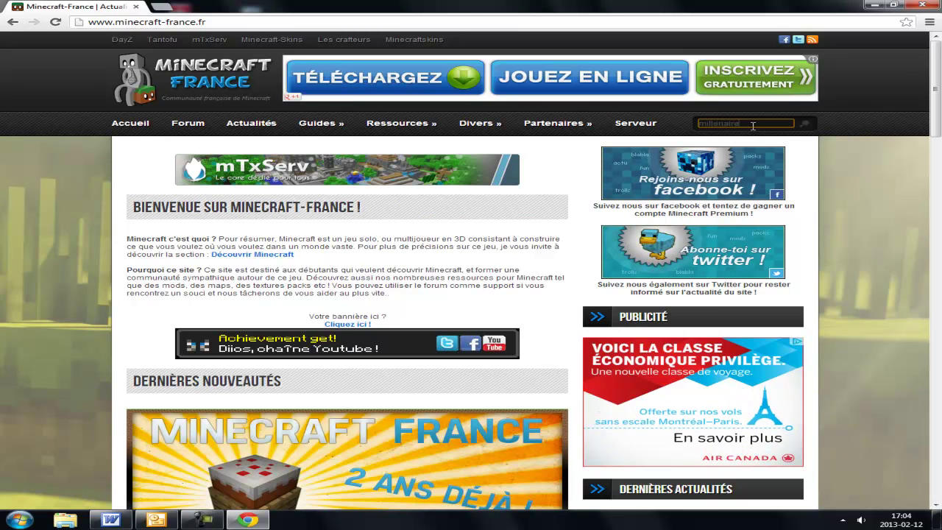
key("Return")
left_click(223, 203)
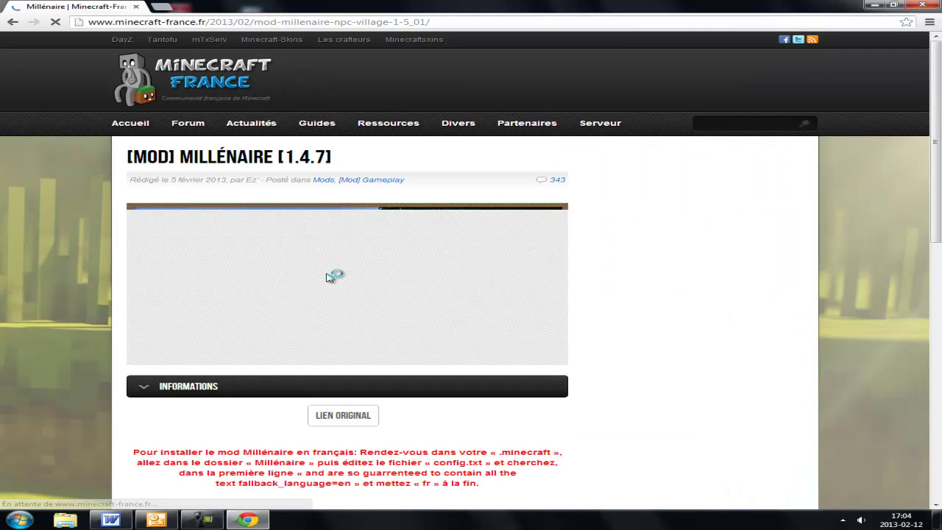
Step: Look through the Millénaire mod article down to the trailer video and the installation section with its two download links
scroll(374, 358, "down", 5)
scroll(374, 359, "down", 15)
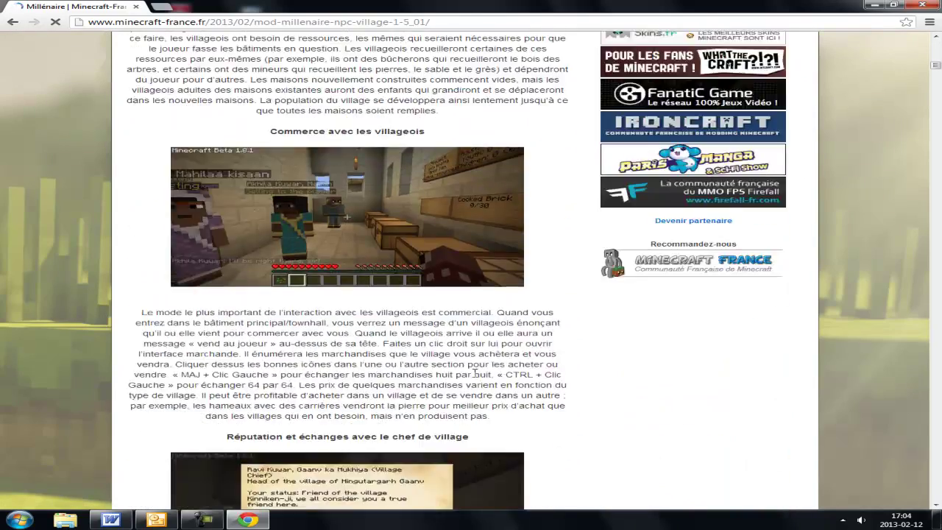
scroll(475, 374, "down", 15)
scroll(430, 377, "down", 20)
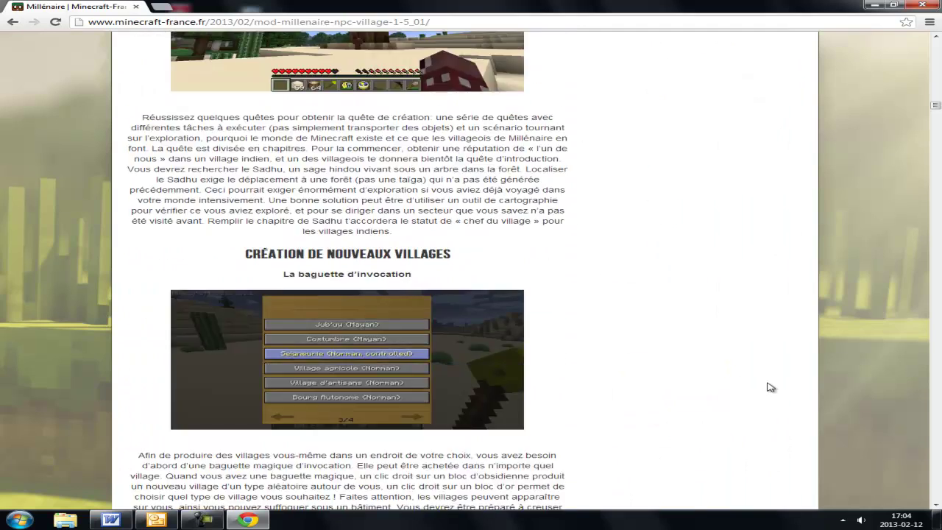
scroll(770, 387, "down", 15)
scroll(703, 399, "up", 3)
scroll(714, 305, "down", 4)
scroll(719, 299, "up", 1)
scroll(677, 331, "up", 3)
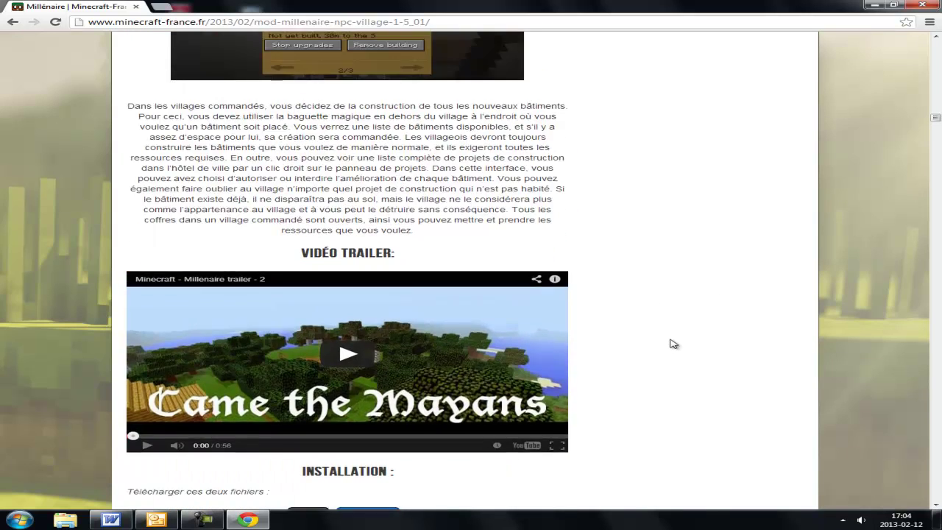
scroll(685, 340, "down", 3)
scroll(647, 284, "up", 10)
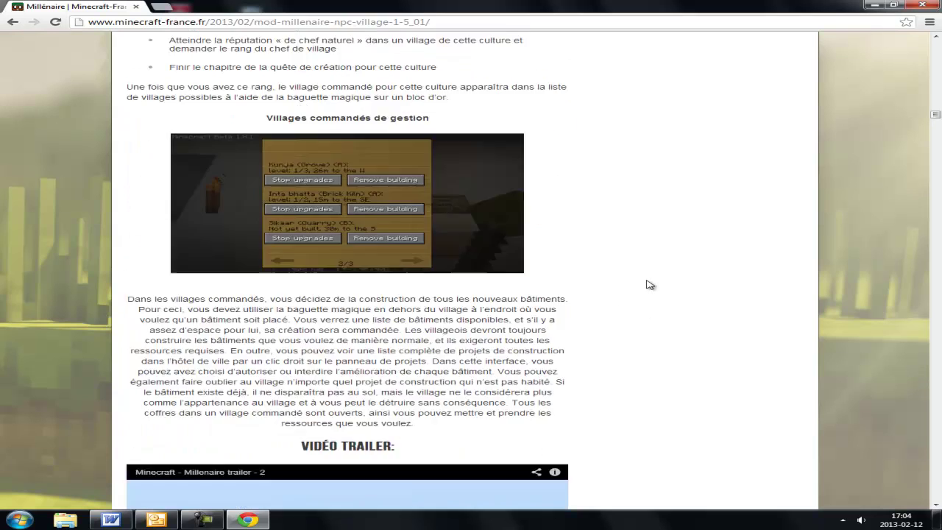
scroll(650, 292, "down", 10)
scroll(653, 292, "down", 3)
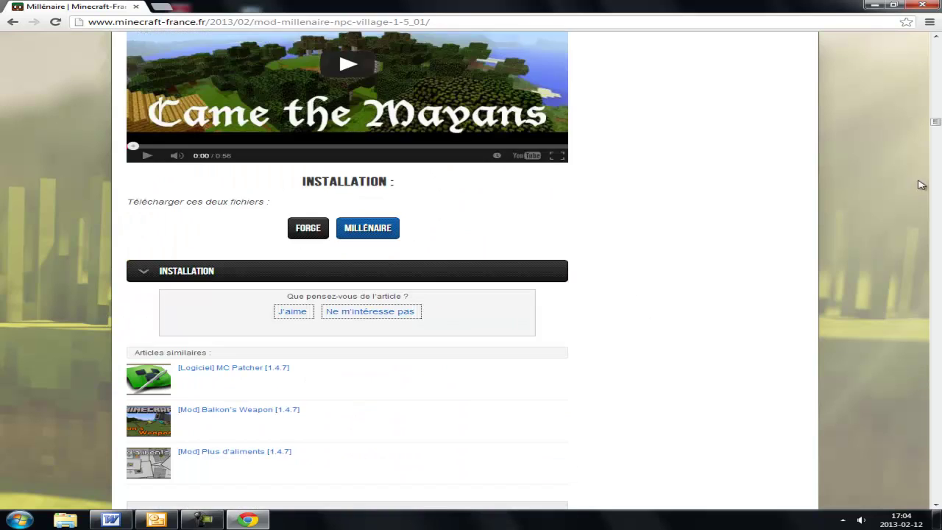
scroll(377, 294, "up", 2)
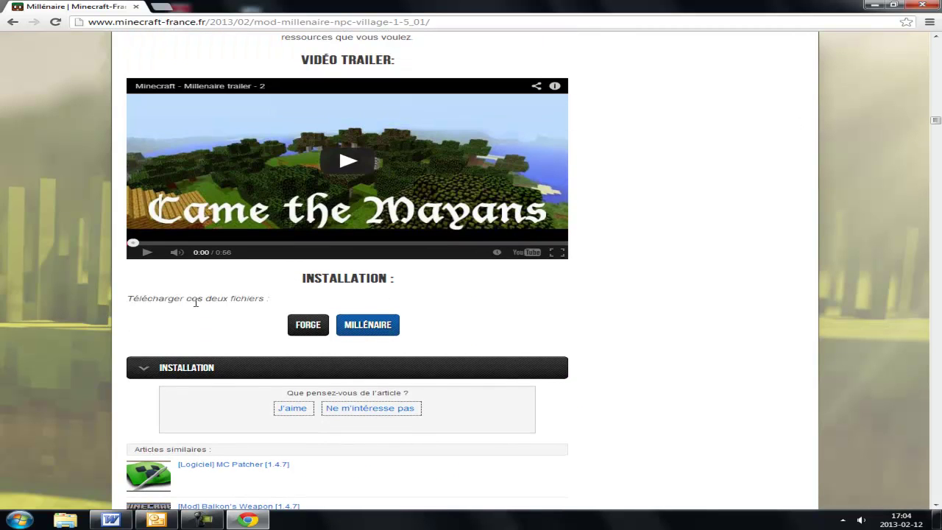
Step: Download the Forge zip for 1.4.7 past the adf.ly advert, and return to the Millénaire mod article
left_click(312, 330)
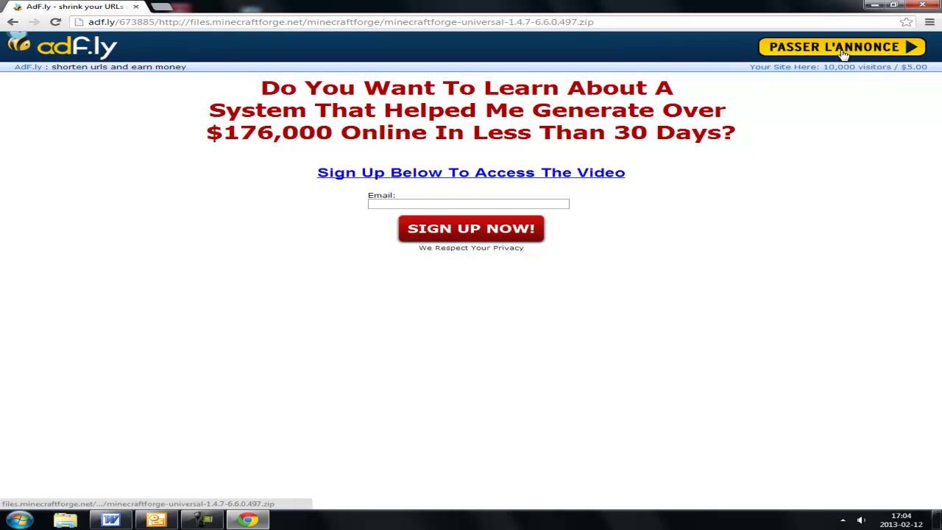
left_click(861, 50)
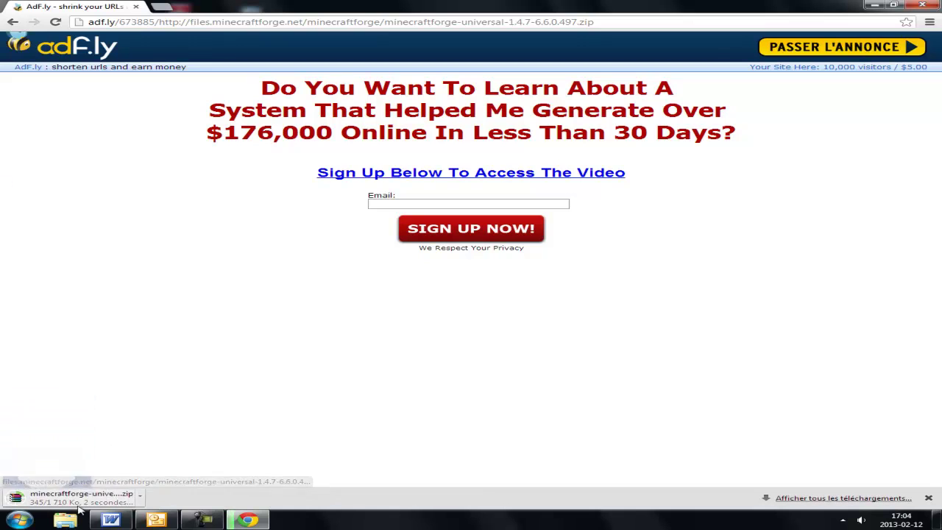
left_click(12, 24)
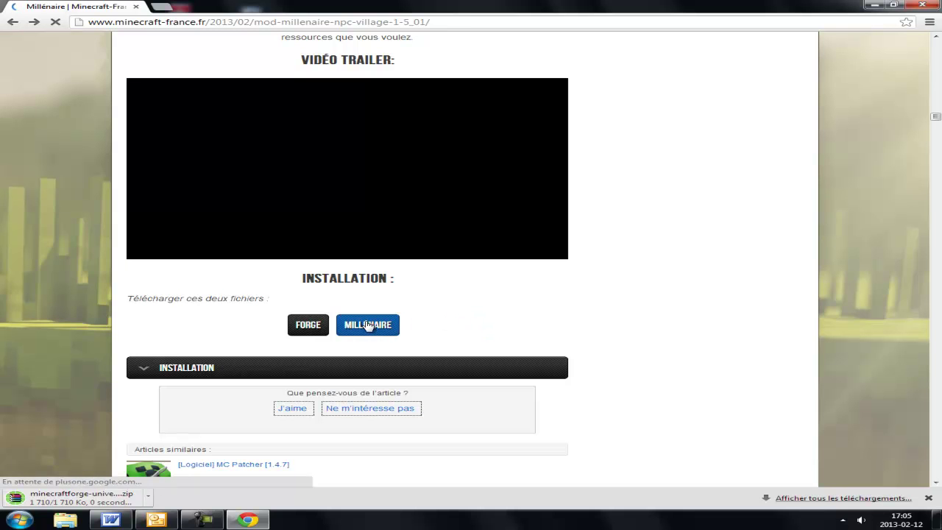
Step: Download the Millenaire4.1.4 zip from the mod's download page and return to the mod article
left_click(406, 328)
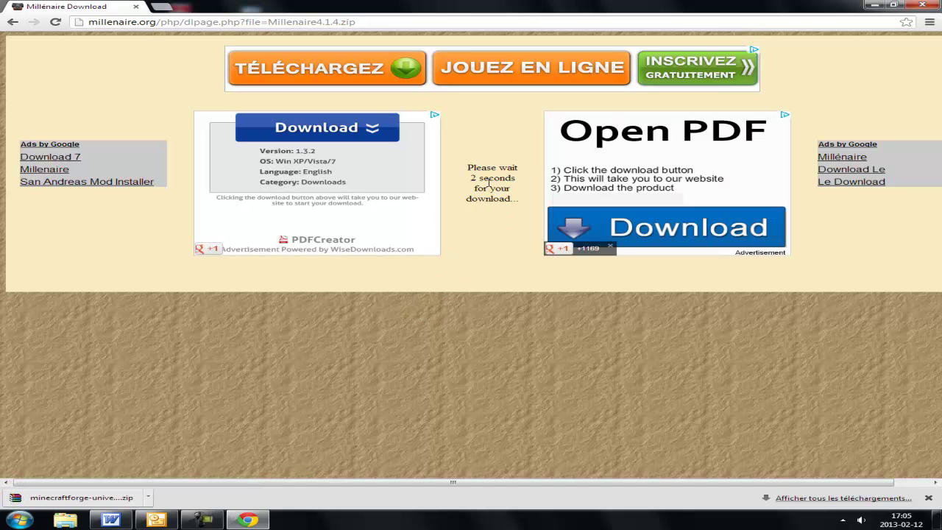
left_click(489, 184)
key("alt+Left")
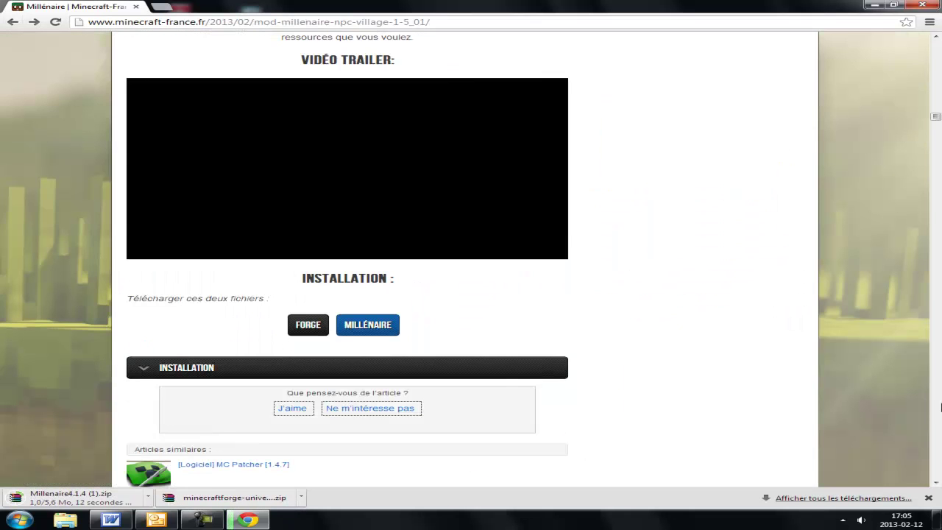
scroll(687, 373, "up", 4)
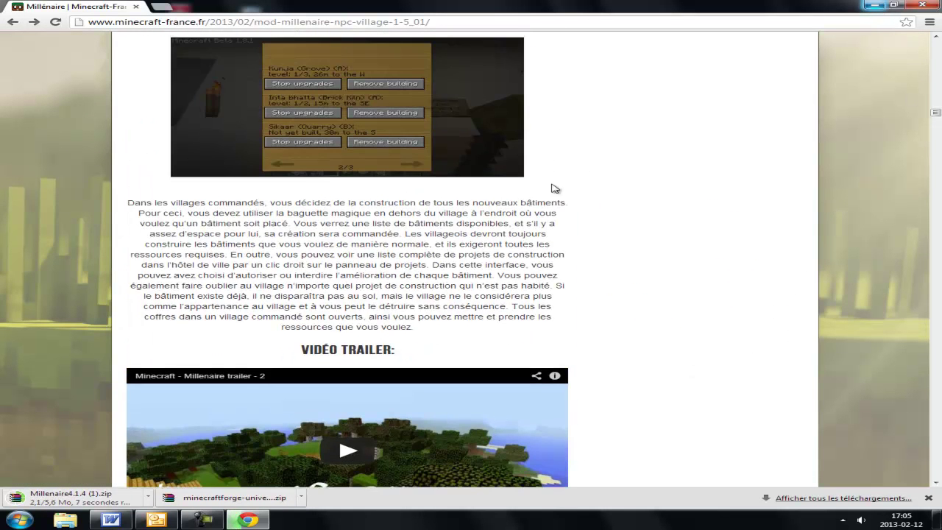
scroll(578, 164, "up", 3)
left_click(163, 7)
type("www.google.com")
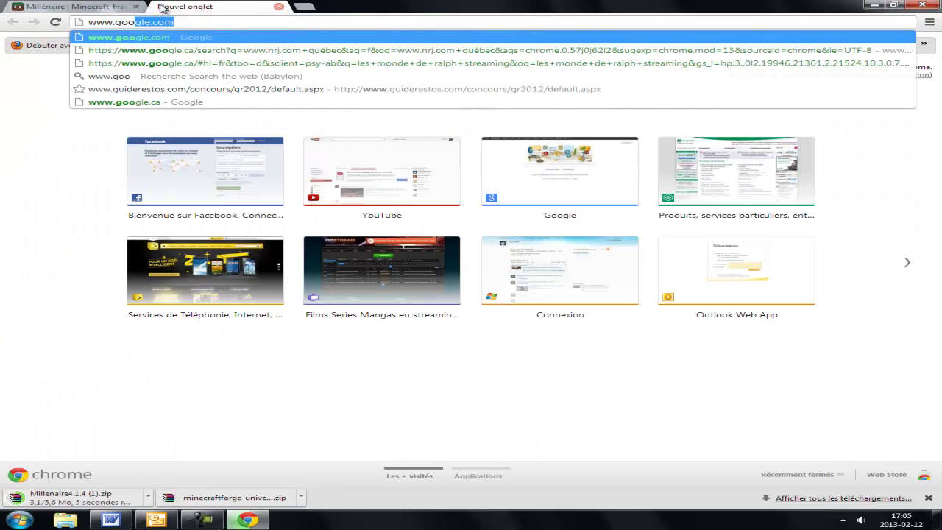
key("Return")
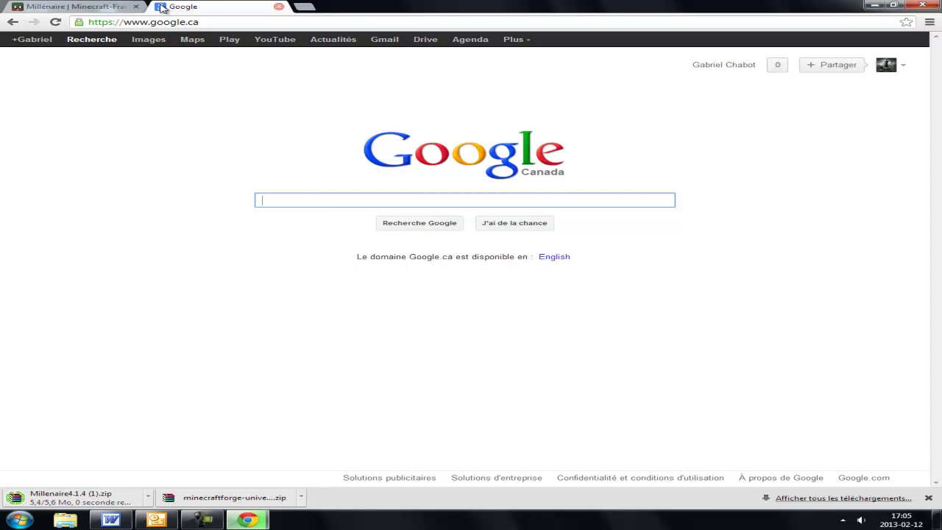
type("te")
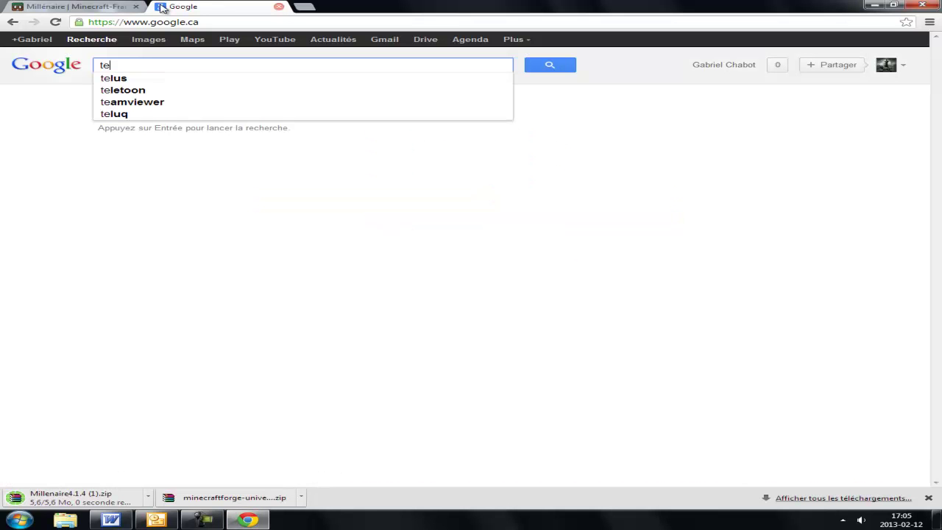
type("lecharger winrar")
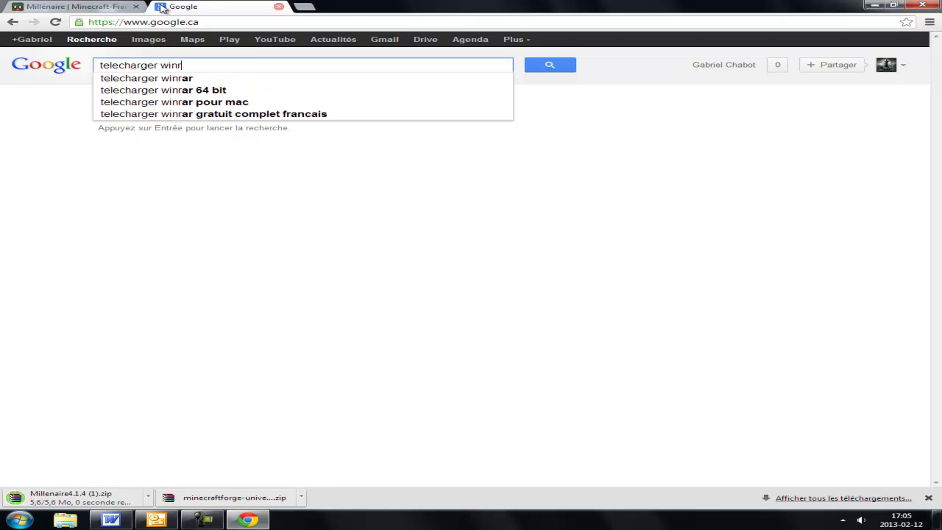
key("Return")
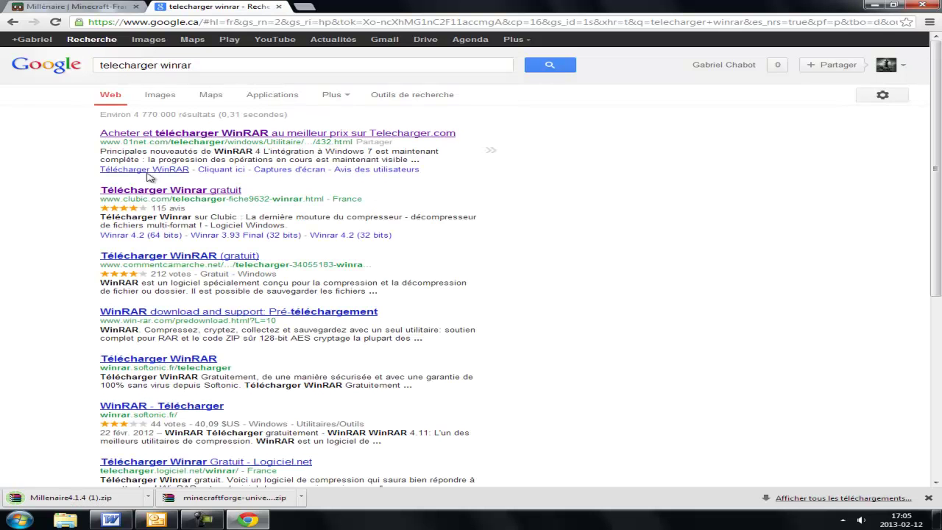
Step: View the WinRAR download pages on clubic.com and 01net.com, returning to the search results after each one
left_click(196, 188)
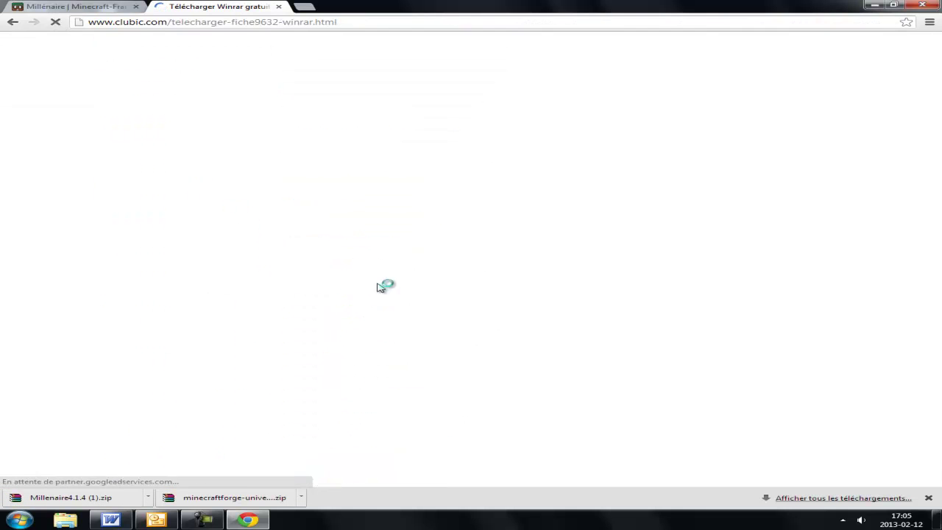
scroll(319, 273, "down", 3)
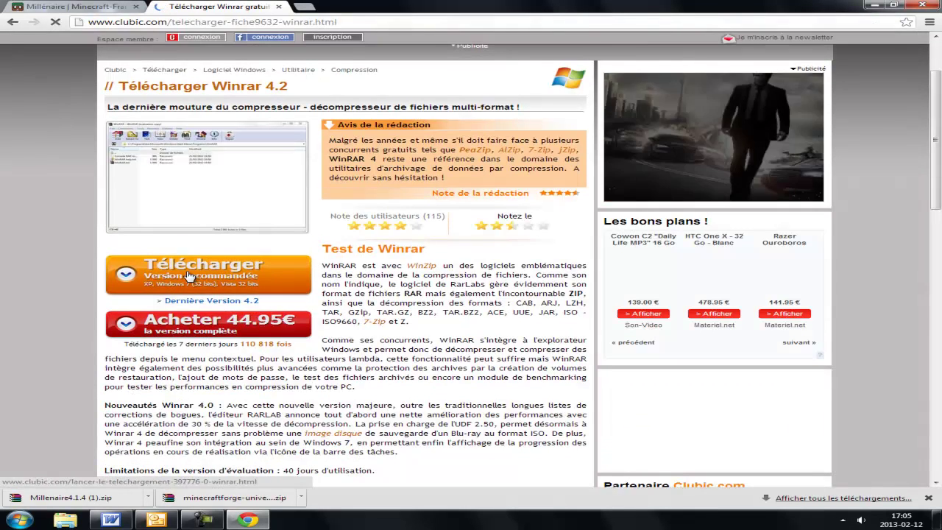
key("alt+Left")
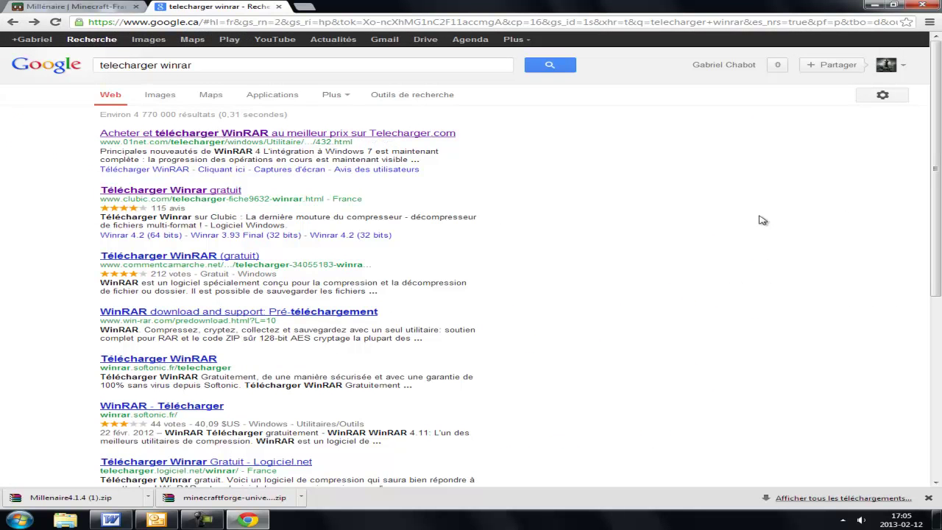
left_click(307, 134)
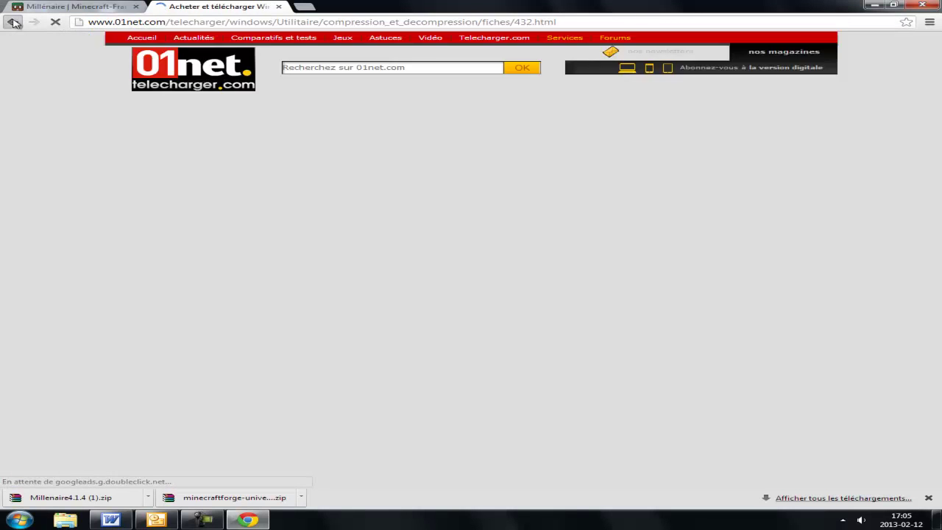
key("alt+Left")
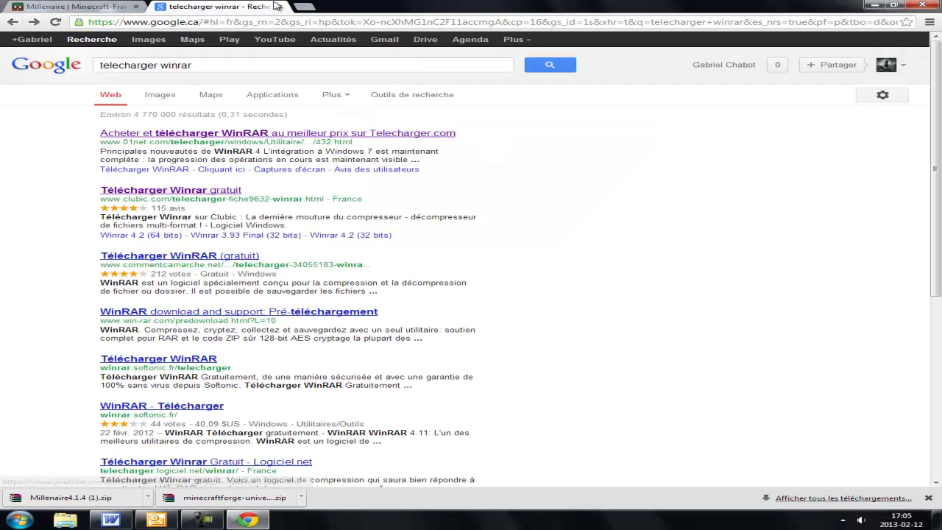
Step: Close the WinRAR search tab and minimize the browser to show the desktop
left_click(278, 6)
left_click(874, 5)
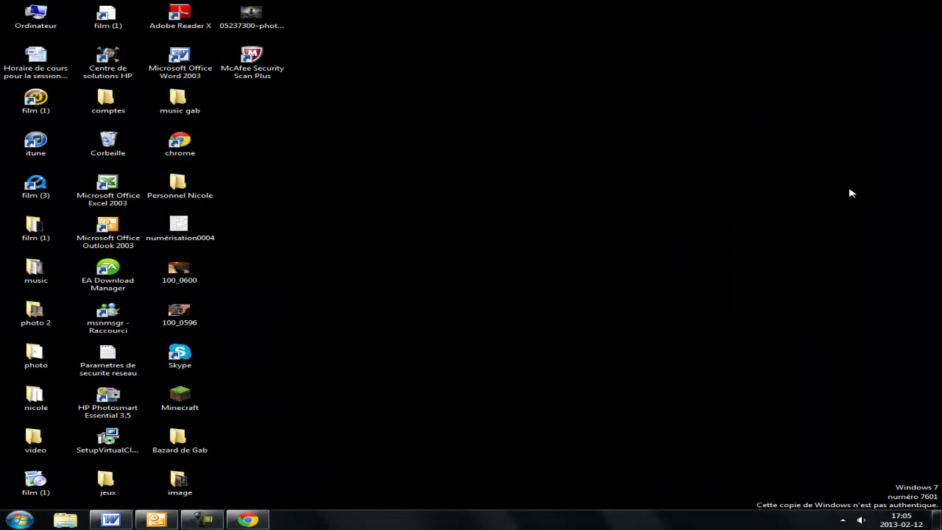
left_click(247, 520)
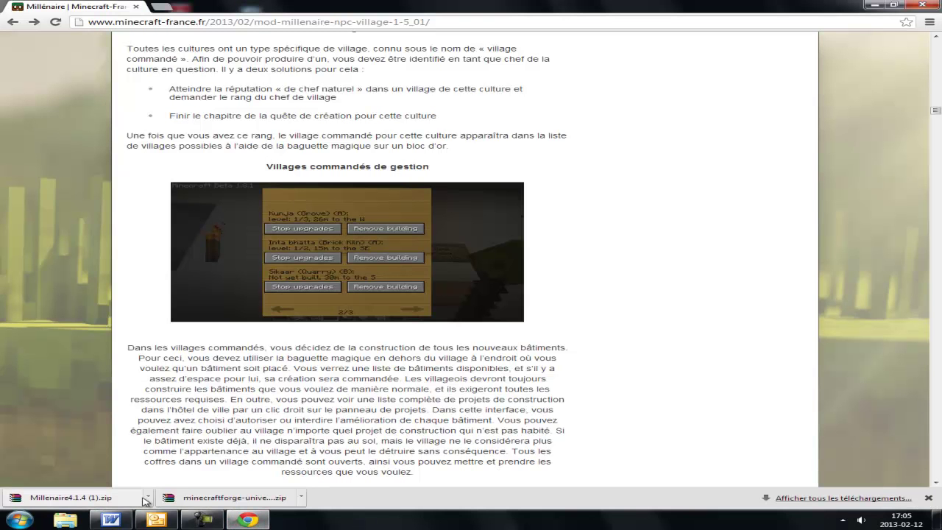
left_click(874, 4)
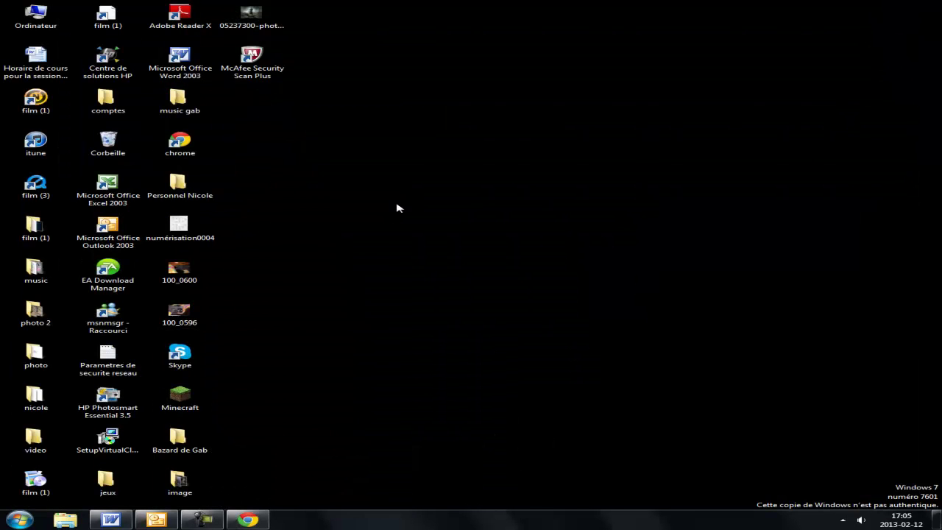
left_click(247, 520)
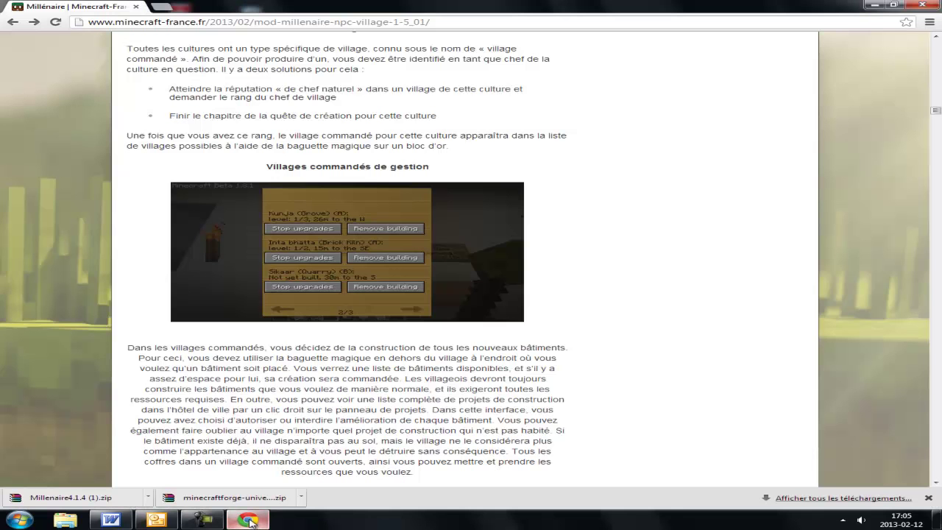
left_click(874, 4)
key("super")
left_click(247, 107)
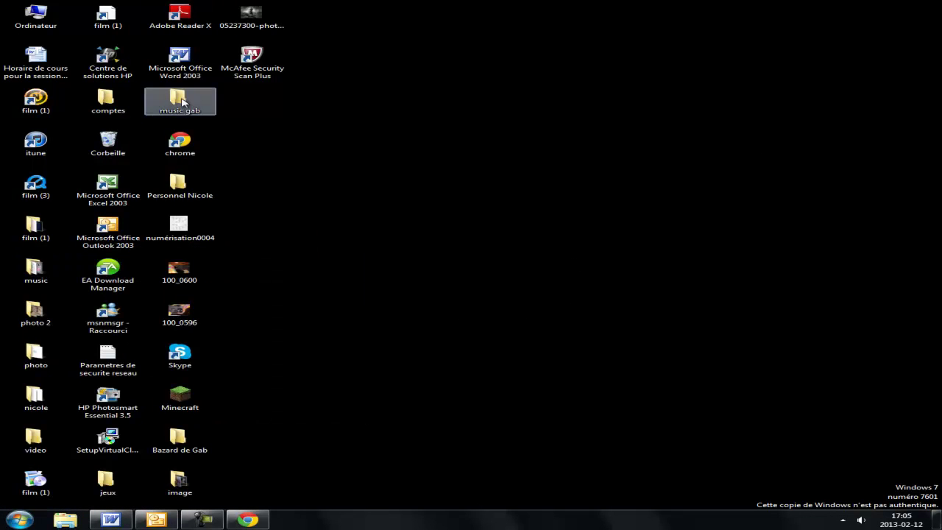
Step: Open the millenaire folder inside jeux > minecraft > mods, starting from the desktop
double_click(109, 492)
double_click(199, 133)
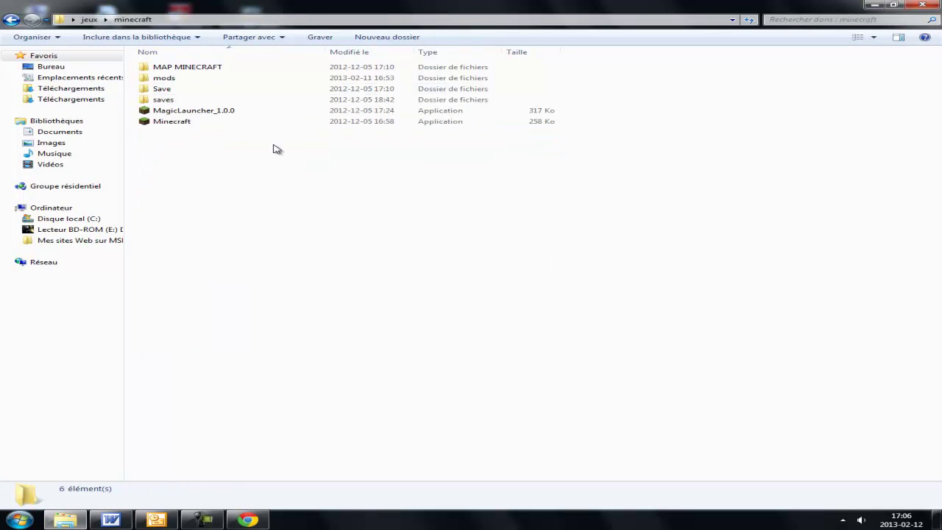
double_click(210, 78)
double_click(204, 78)
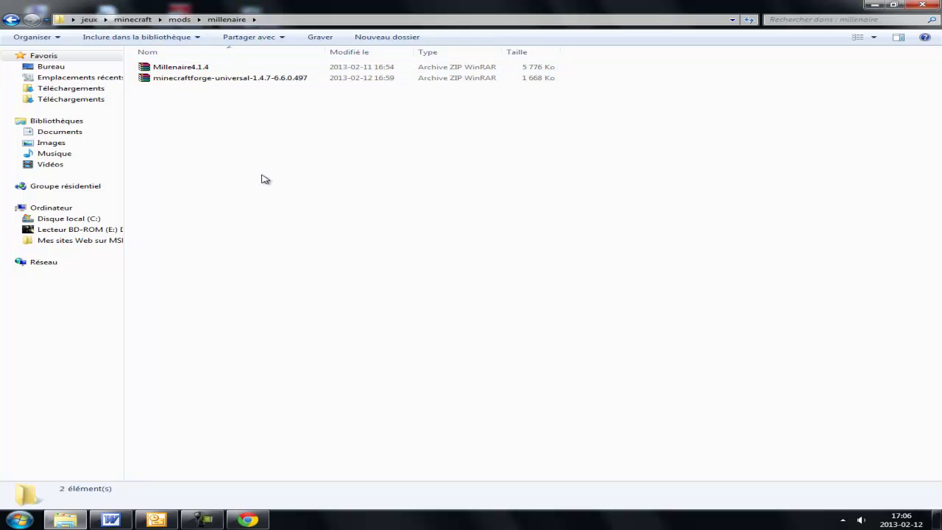
Step: Open the Roaming folder by running %appdata% and go into the bin folder of .minecraft
left_click(19, 520)
left_click(19, 520)
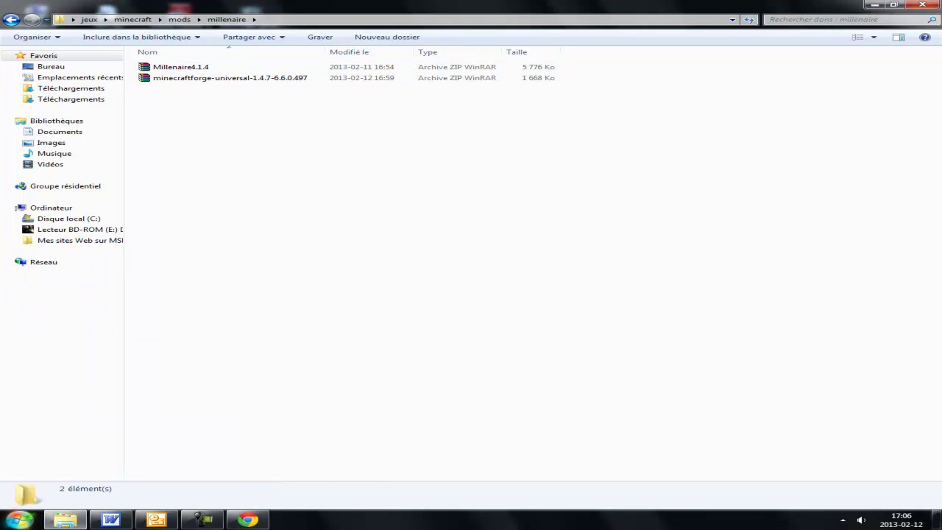
left_click(23, 518)
left_click(45, 493)
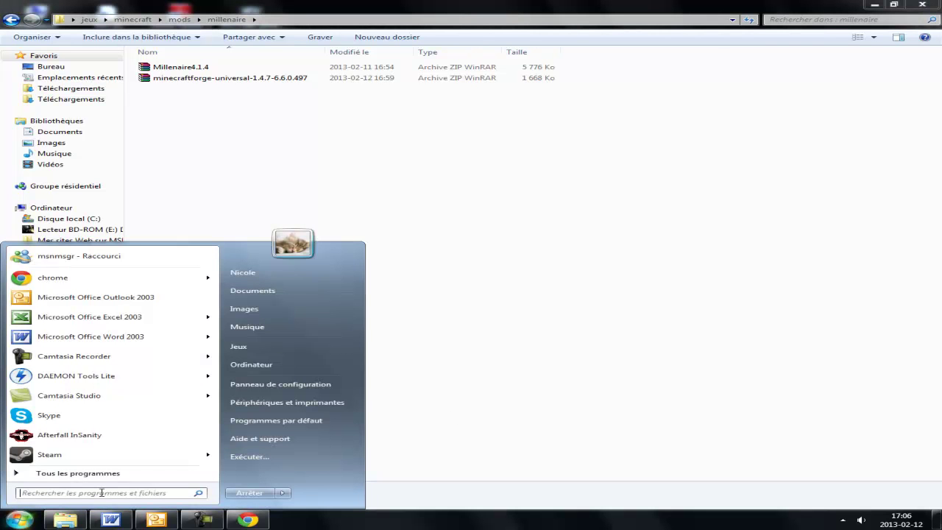
type("%appdata")
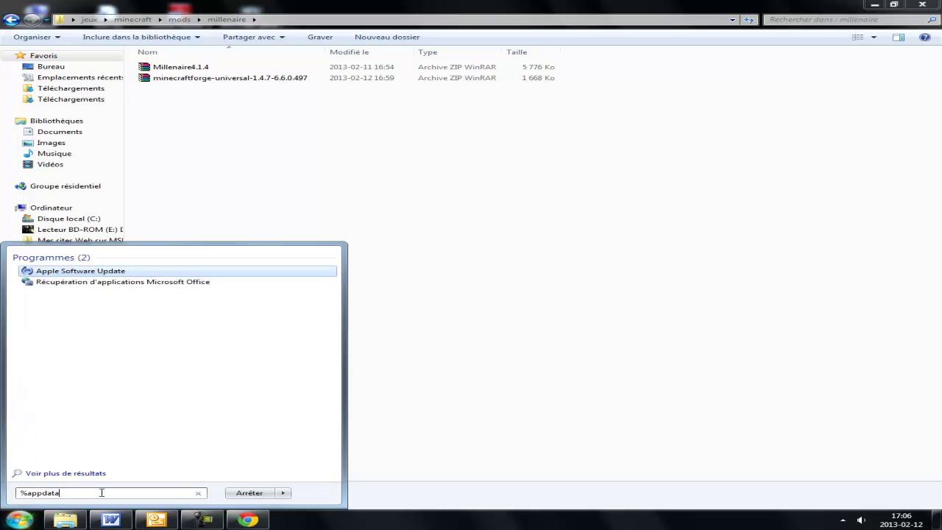
type("%")
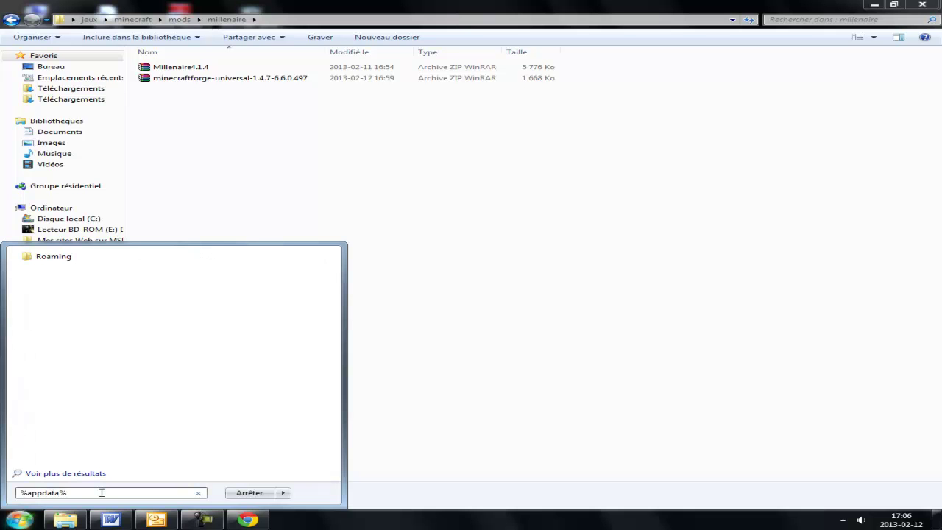
key("Return")
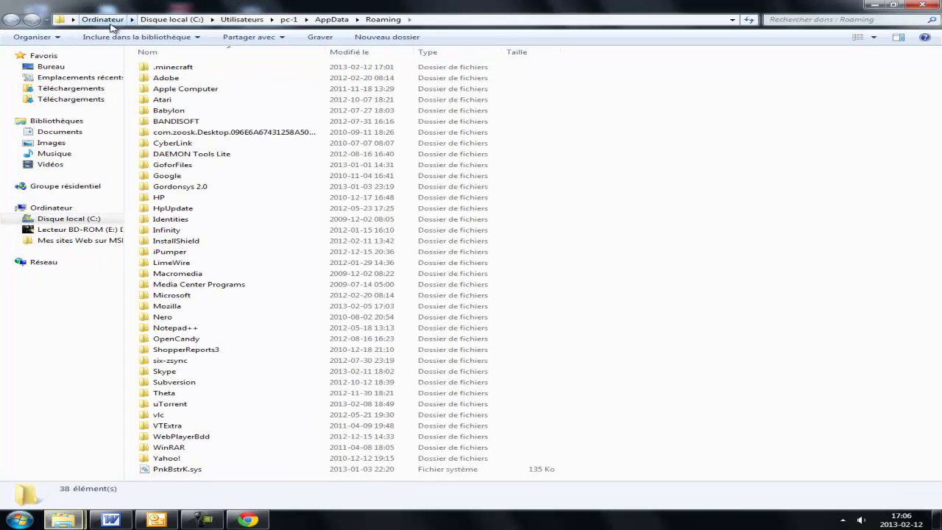
double_click(182, 68)
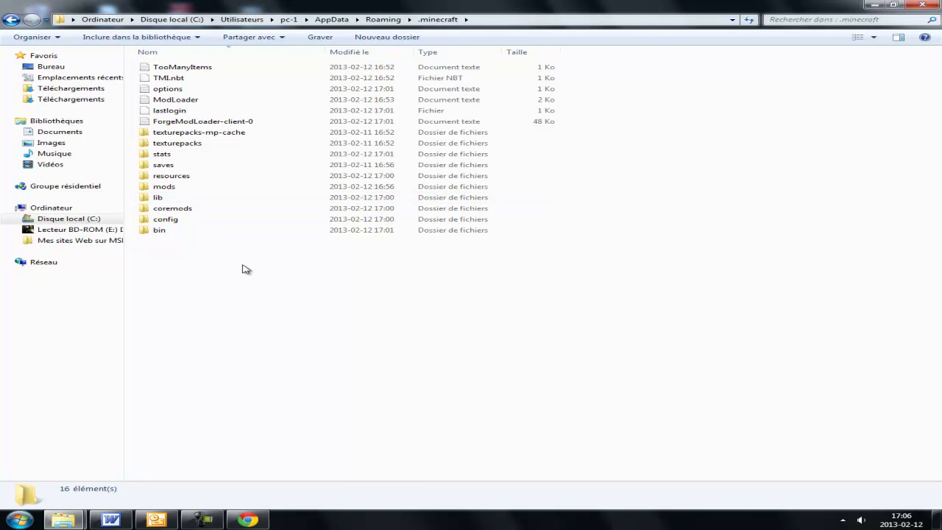
double_click(162, 230)
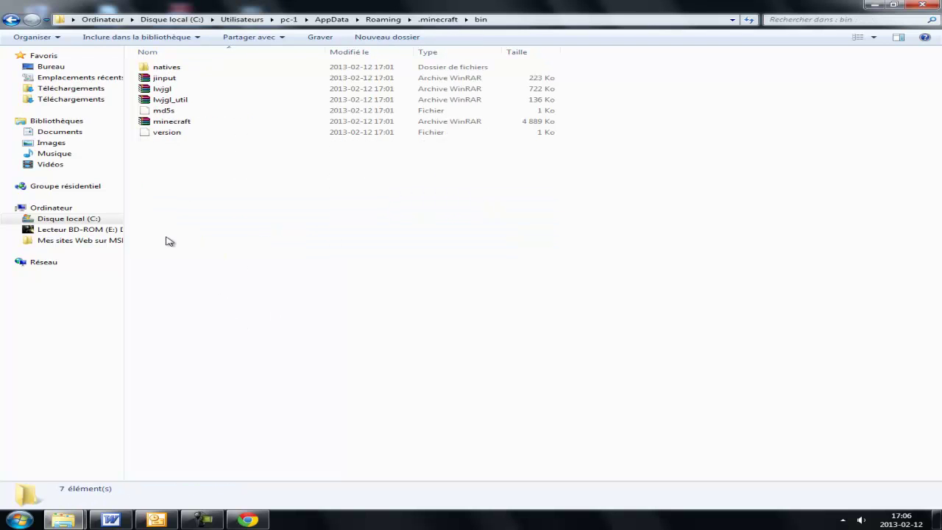
Step: View the programs available for opening the minecraft archive in the bin folder, without choosing one
left_click(185, 125)
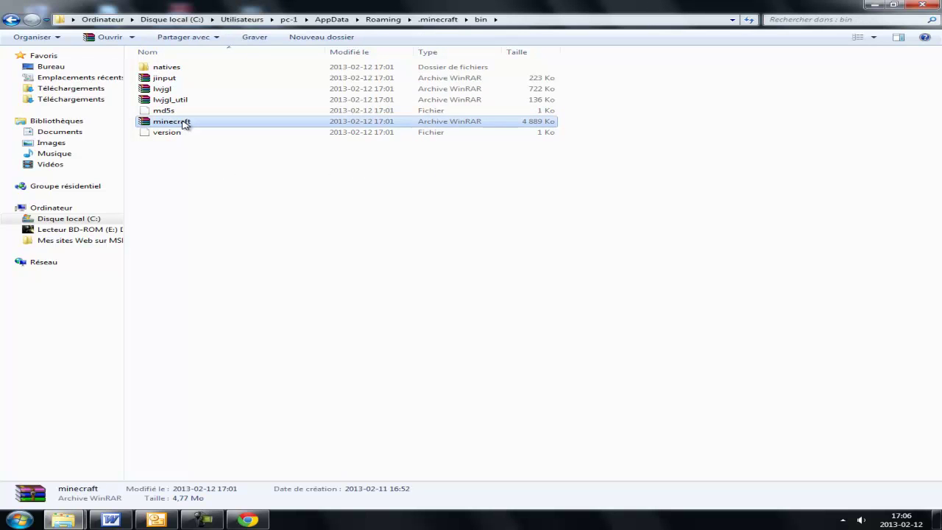
left_click(168, 143)
left_click(163, 125)
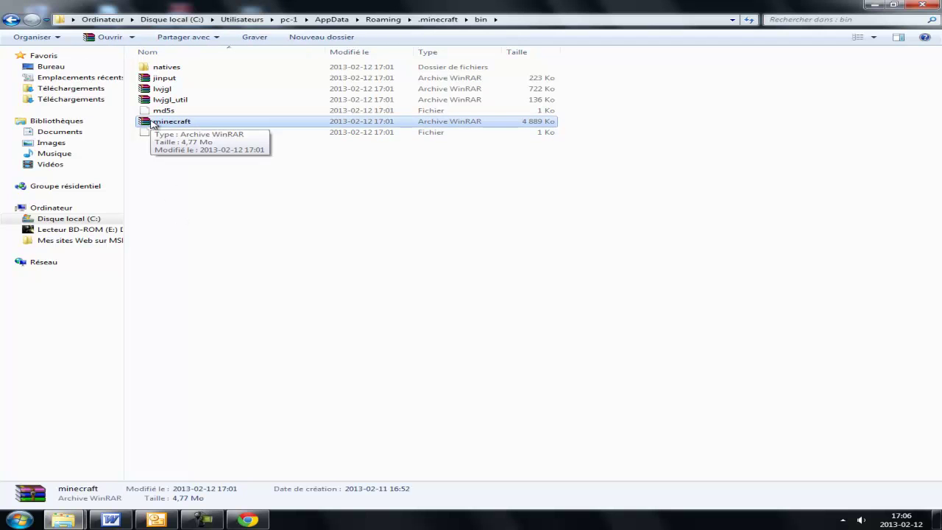
right_click(175, 124)
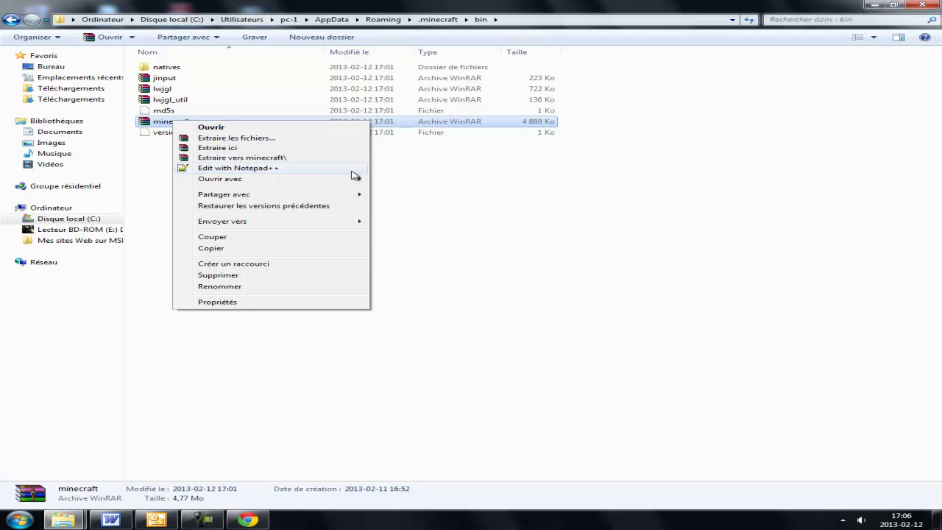
mouse_move(358, 179)
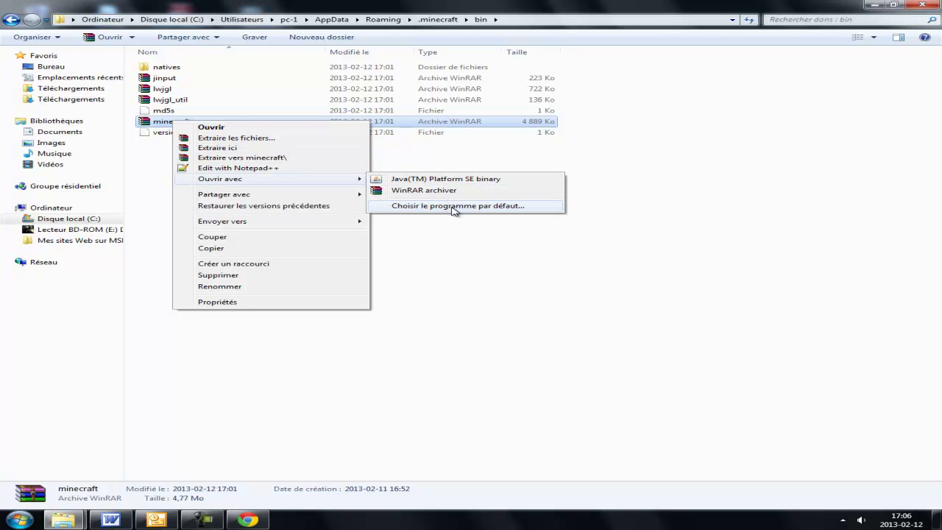
left_click(551, 267)
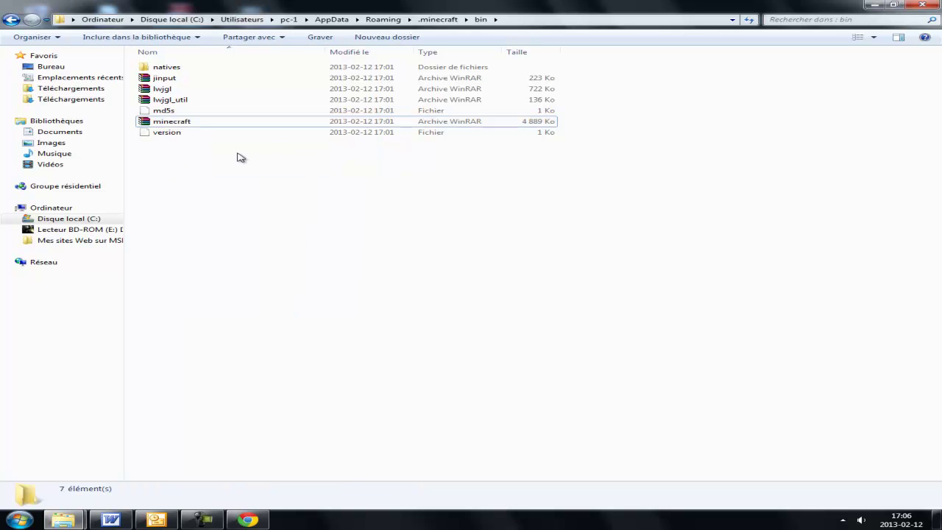
Step: Open the minecraft archive in WinRAR, dismissing the licence notice, and select its META-INF folder
double_click(197, 123)
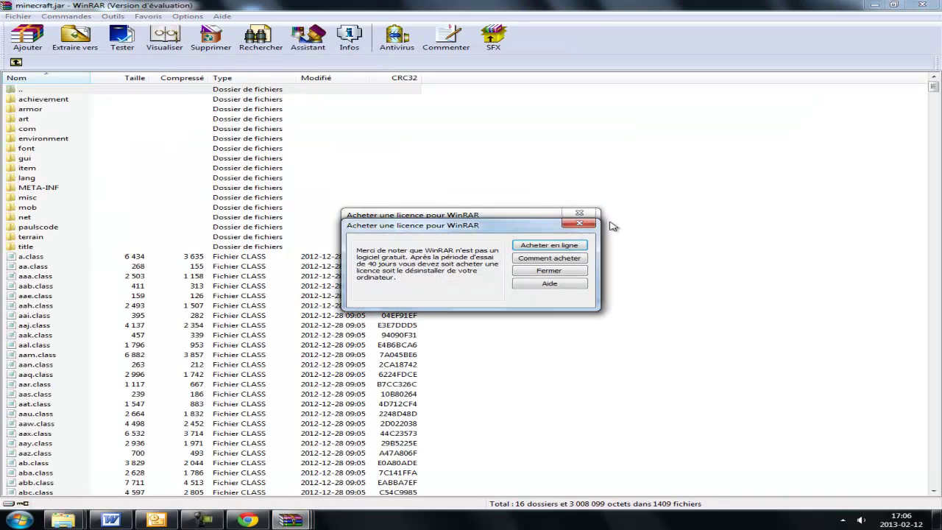
left_click(579, 223)
left_click(57, 188)
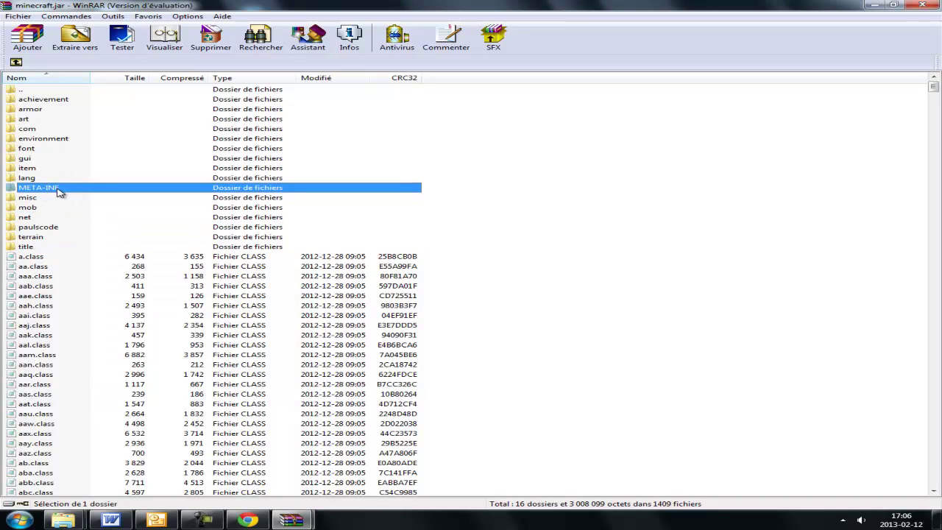
right_click(39, 190)
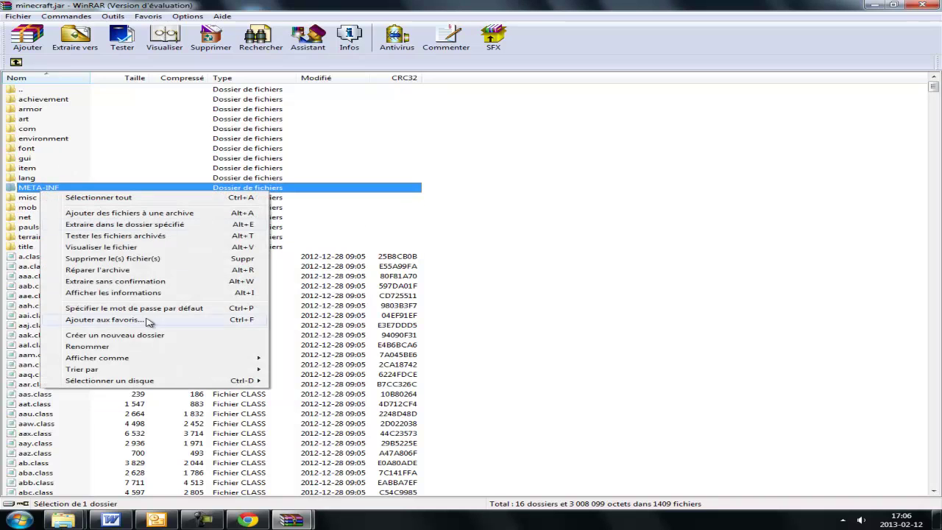
left_click(147, 259)
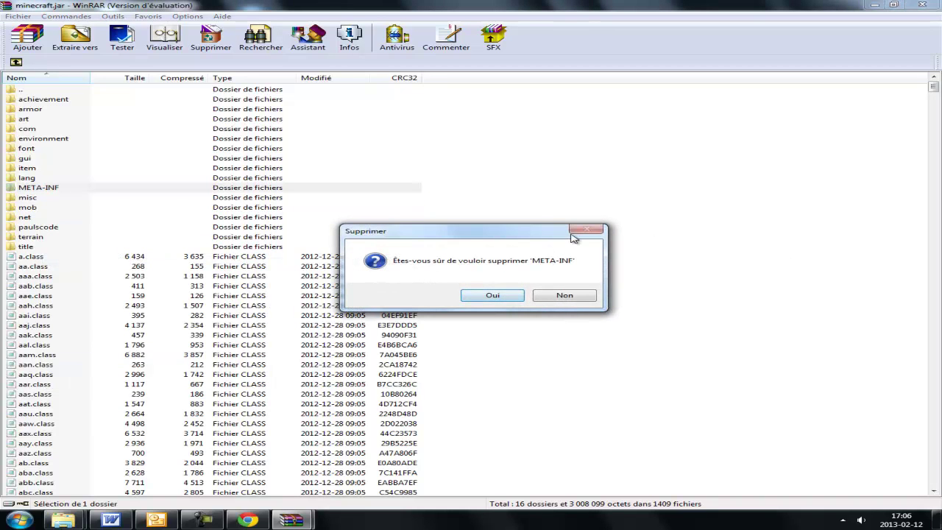
left_click(565, 295)
Step: Delete the META-INF folder from minecraft.jar and confirm the deletion
right_click(62, 188)
left_click(169, 258)
left_click(490, 296)
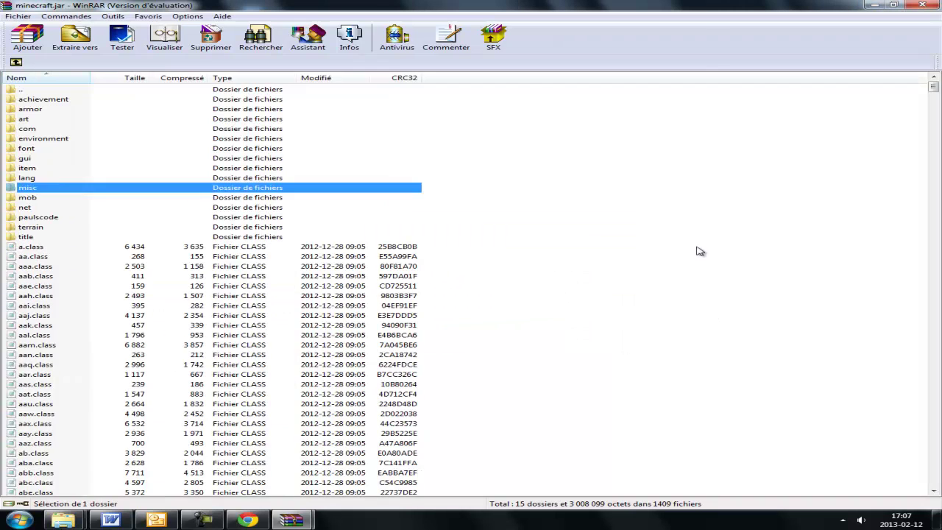
Step: Open minecraftforge-universal-1.4.7-6.6.0.497 from the millenaire folder and add all its contents to minecraft.jar with the default archive settings
mouse_move(62, 520)
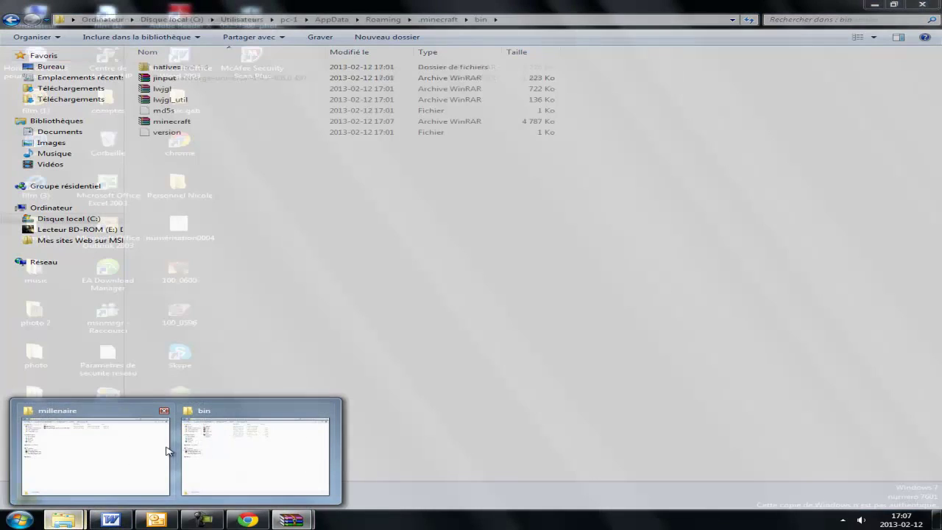
left_click(168, 450)
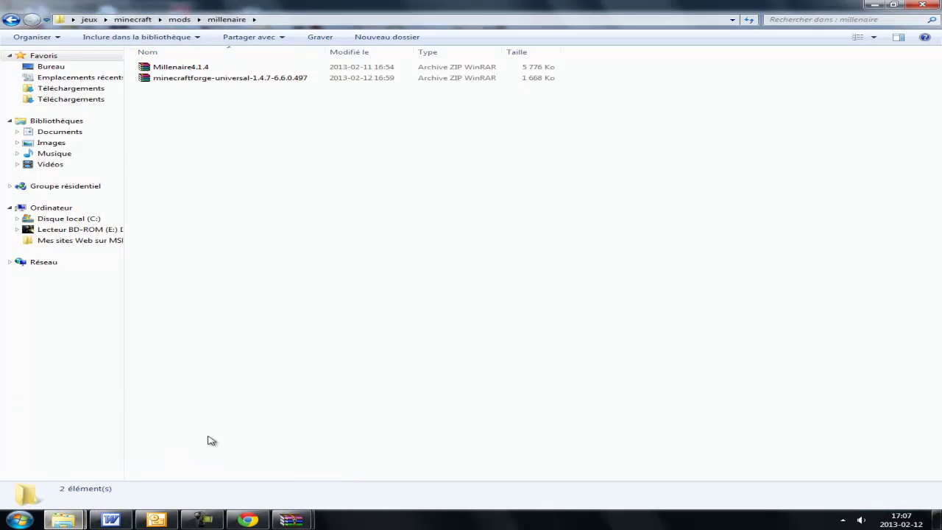
double_click(209, 82)
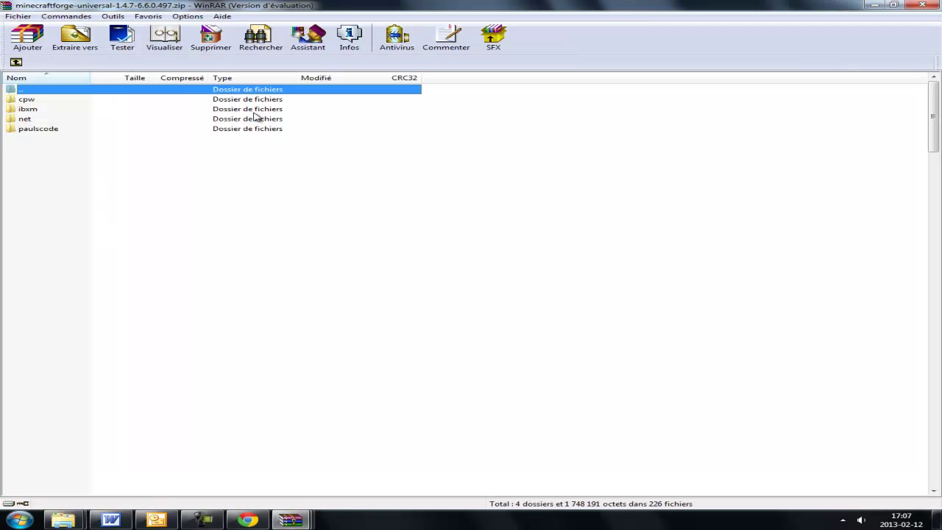
left_click_drag(499, 96, 158, 524)
left_click(579, 213)
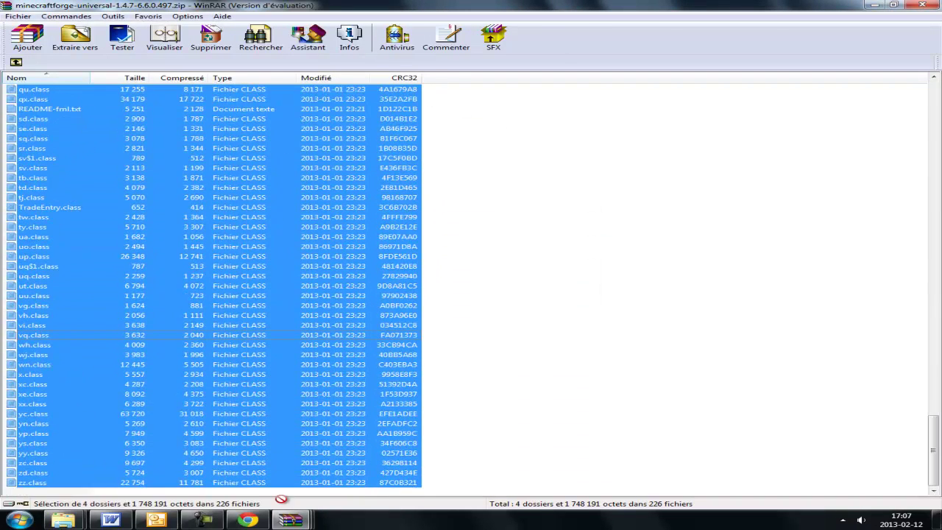
left_click_drag(299, 516, 588, 256)
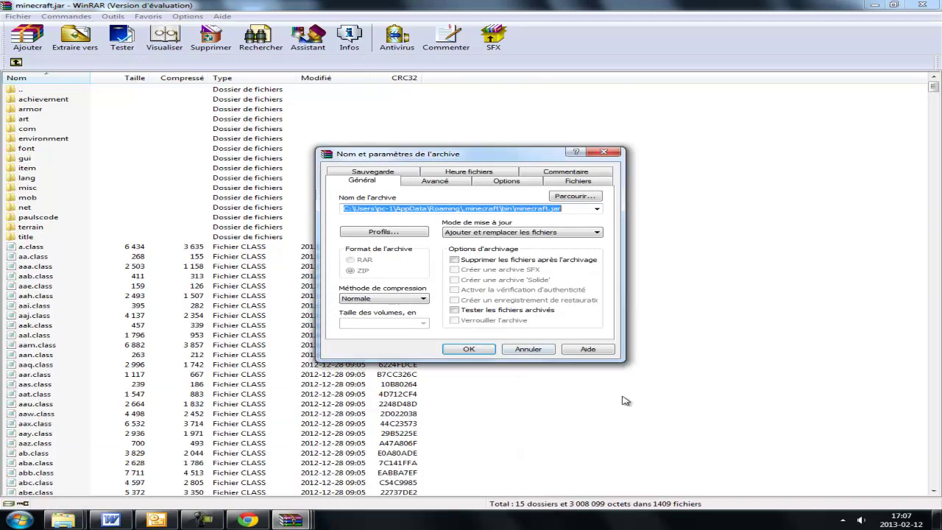
left_click(469, 351)
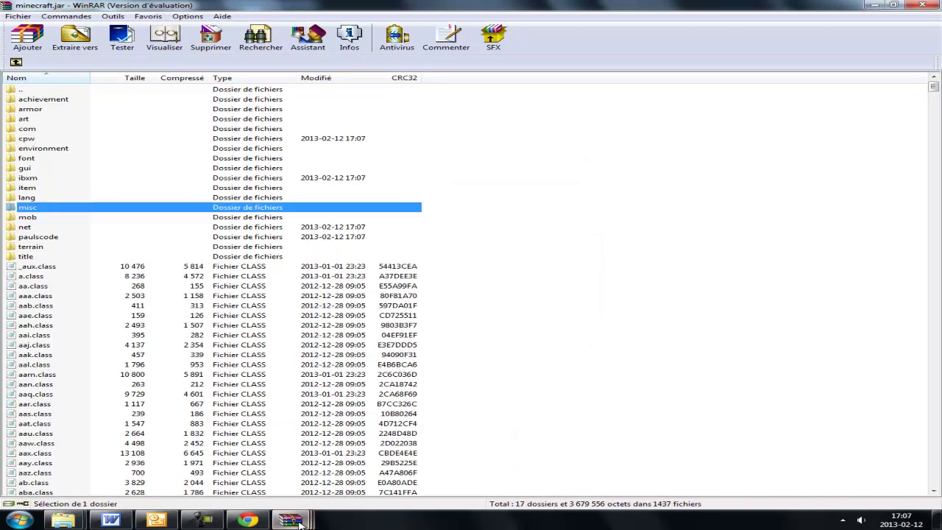
Step: Close the minecraftforge and minecraft.jar archive windows and return to the millenaire folder
mouse_move(290, 520)
left_click(201, 410)
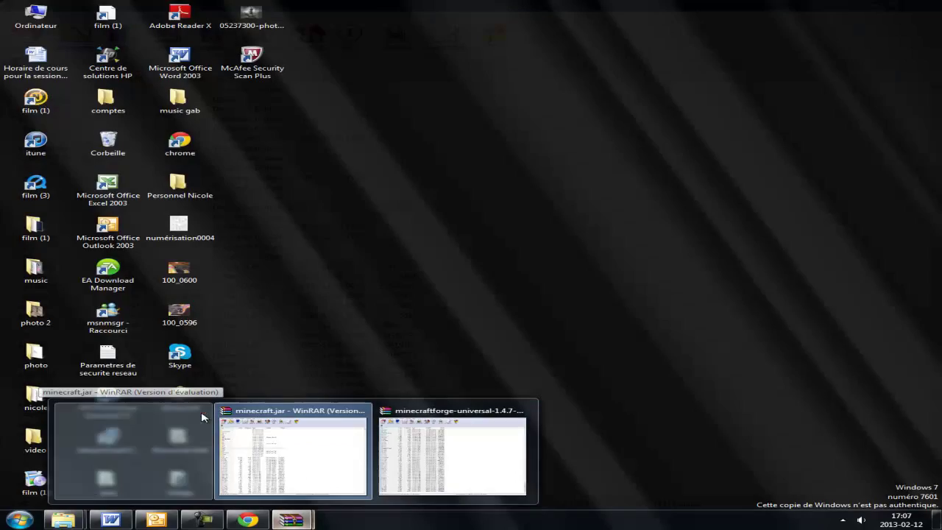
left_click(367, 444)
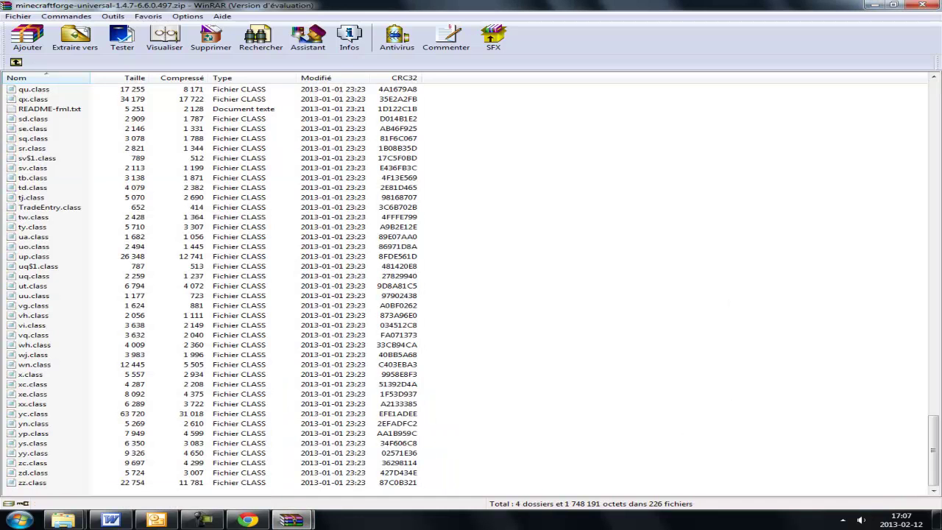
left_click(923, 8)
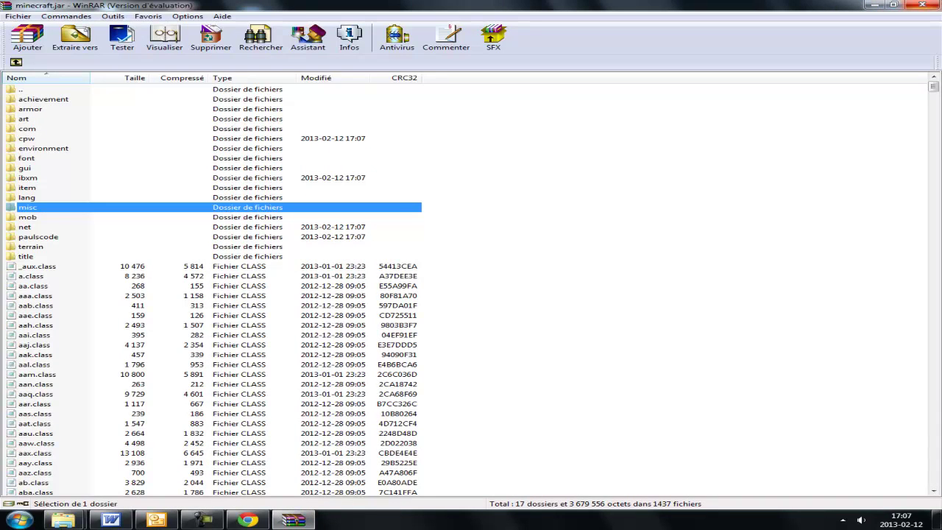
left_click(921, 6)
left_click(252, 197)
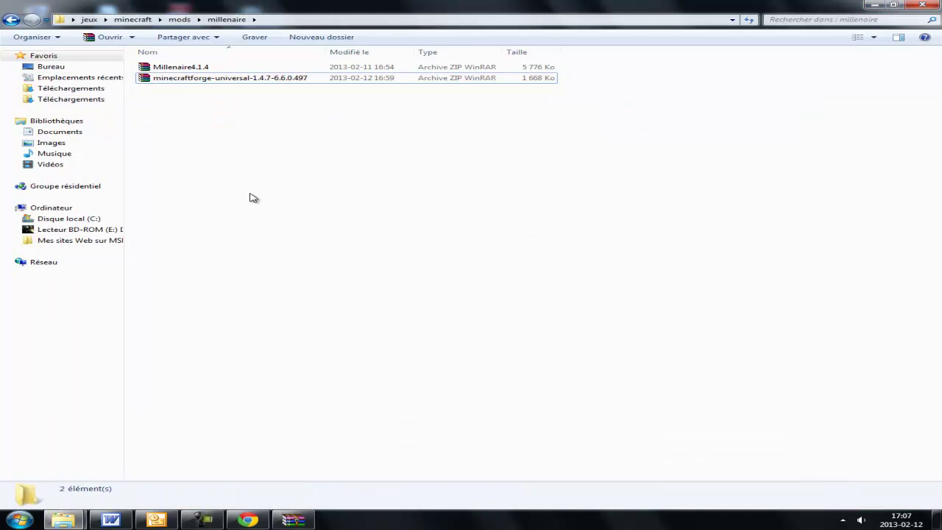
Step: View the actions available for the Millenaire4.1.4 archive in the millenaire folder, without choosing one
left_click(188, 72)
right_click(188, 71)
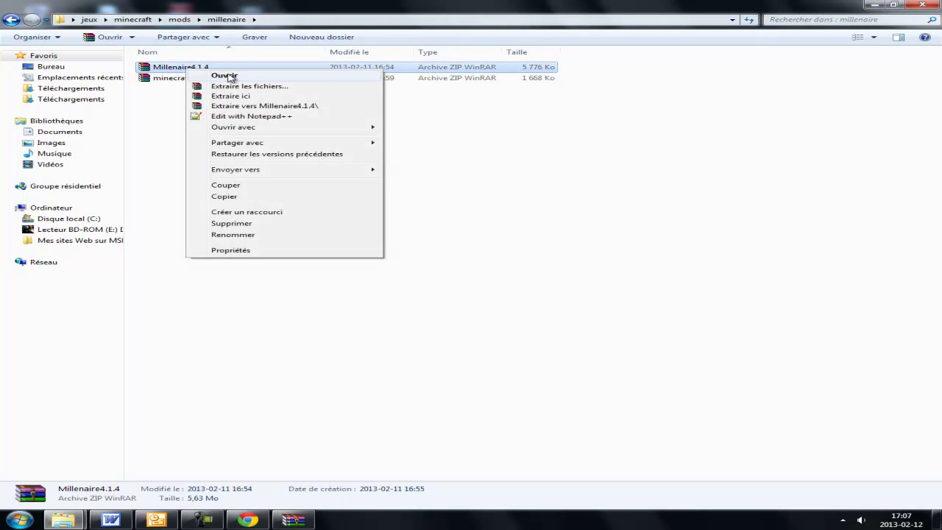
mouse_move(367, 127)
left_click(177, 166)
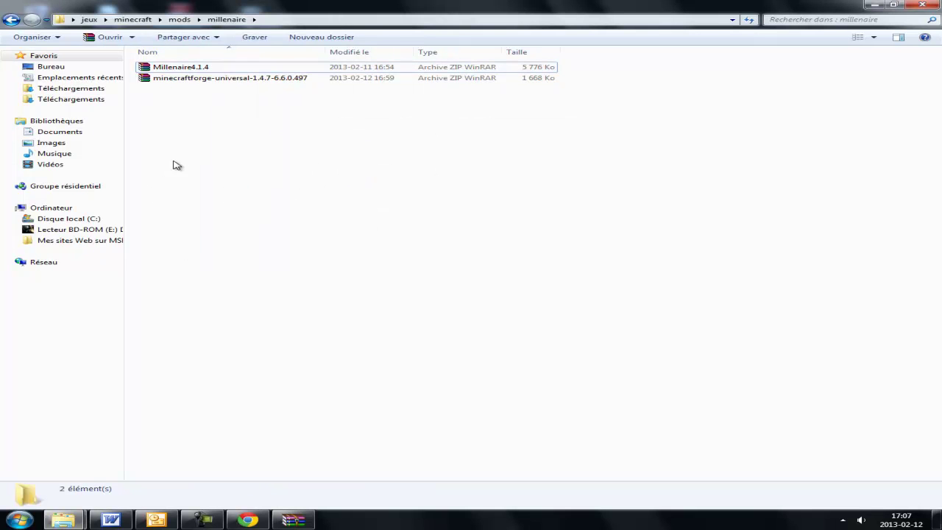
Step: Open the Millenaire4.1.4 archive and enter the Millénaire 4.1.4 folder inside it
double_click(177, 68)
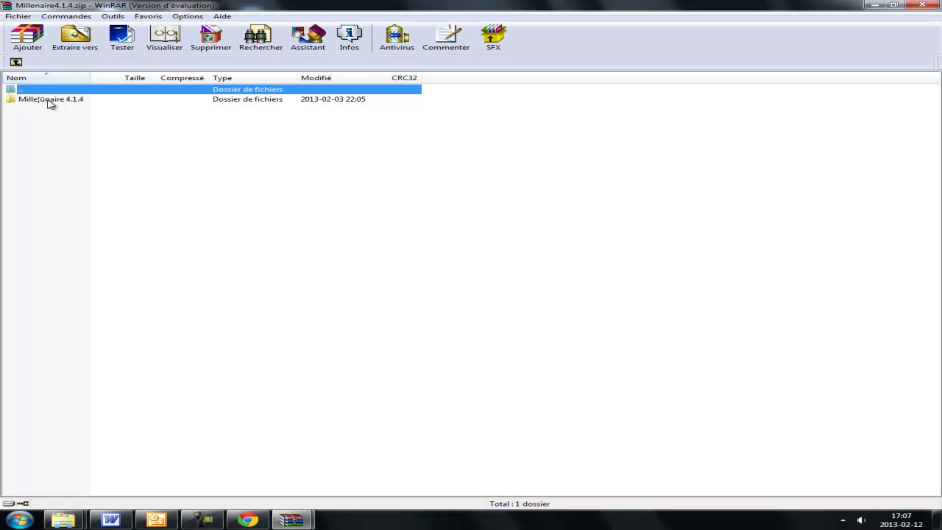
key("Escape")
double_click(40, 103)
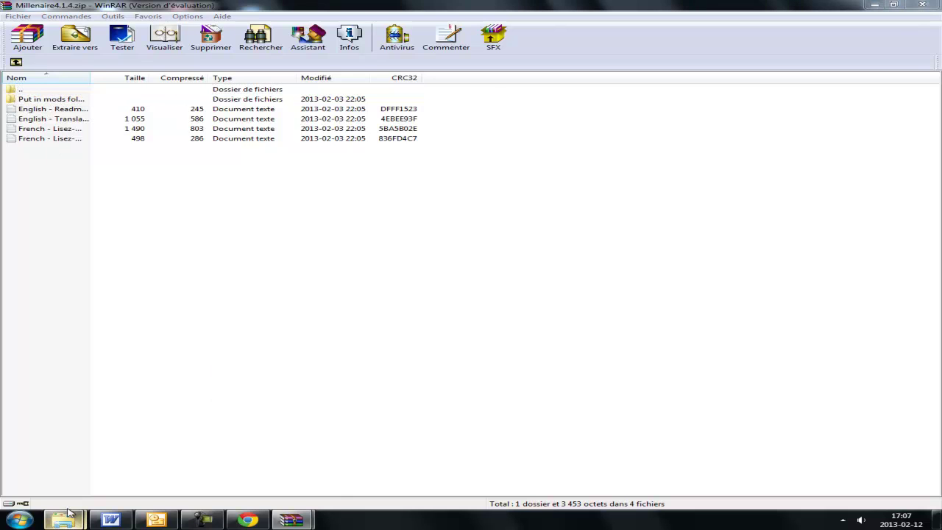
Step: Go to the AppData Roaming folder using %appdata% and open .minecraft
mouse_move(63, 520)
mouse_move(263, 451)
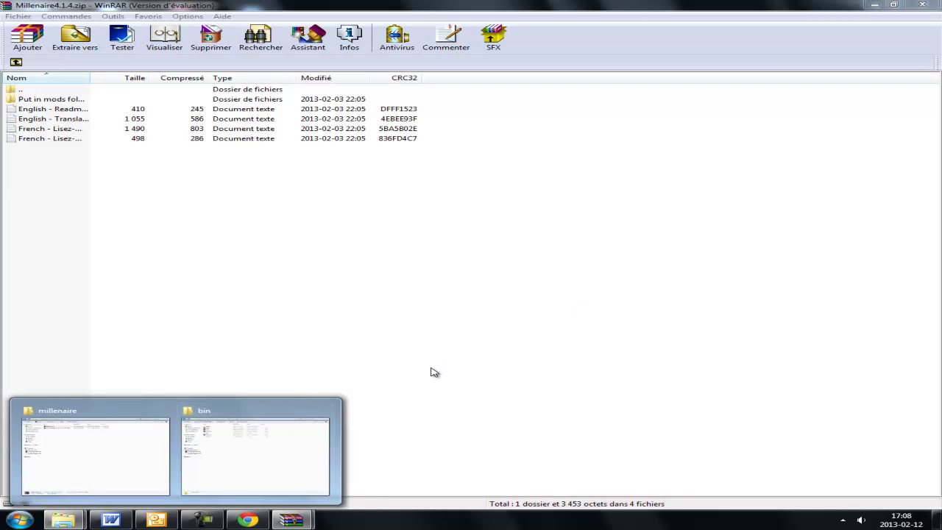
left_click(18, 520)
type("%a")
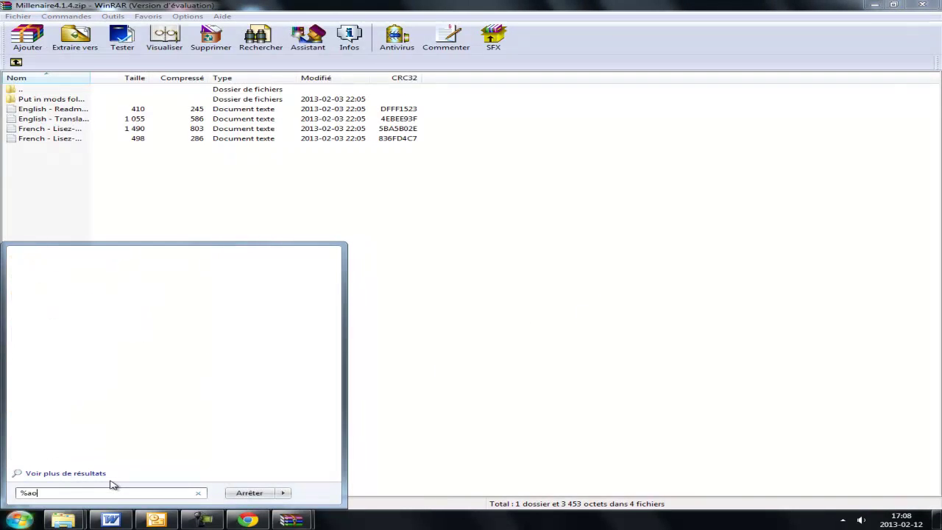
type("ppdata%")
key("Return")
left_click(174, 68)
double_click(174, 68)
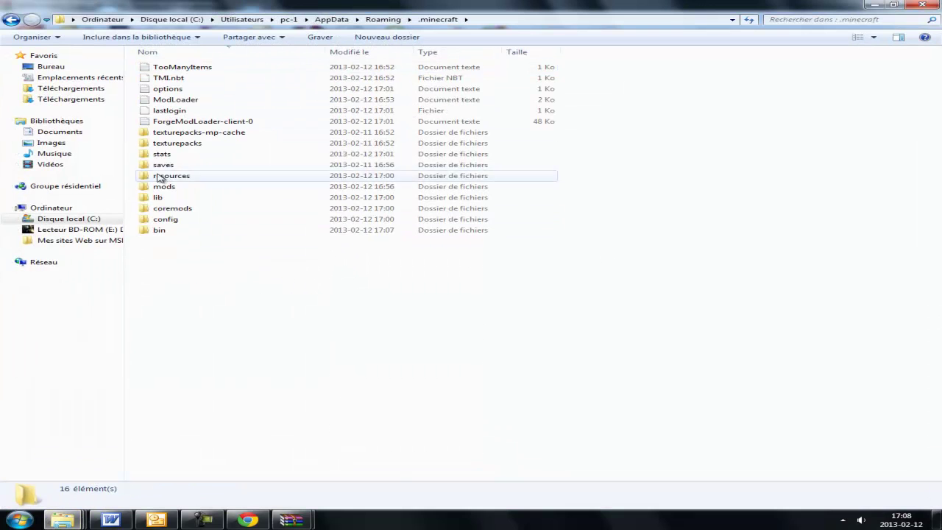
right_click(174, 254)
mouse_move(346, 377)
left_click(160, 265)
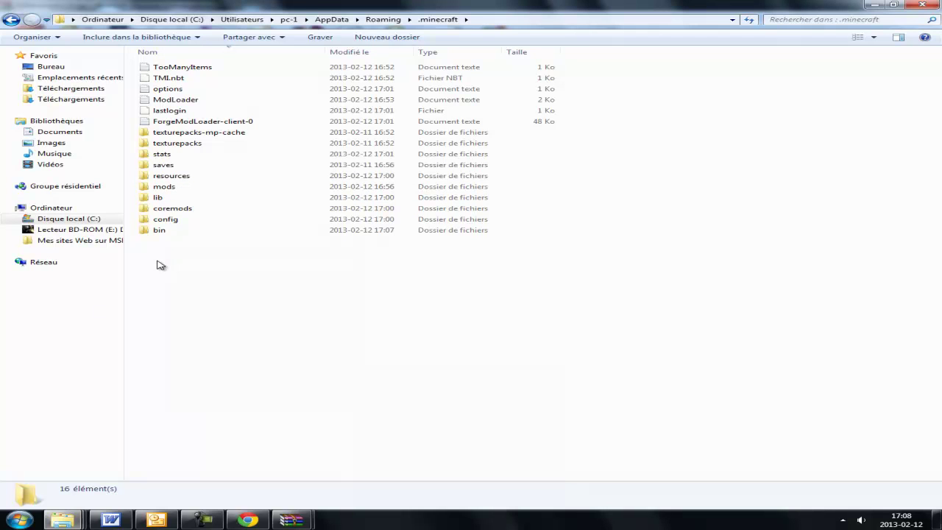
Step: Open the .minecraft mods folder and bring millenaire, millenaire-custom and millenaire4.1.4.zip to it from the subfolder of the Millenaire4.1.4 archive meant for mods
double_click(184, 188)
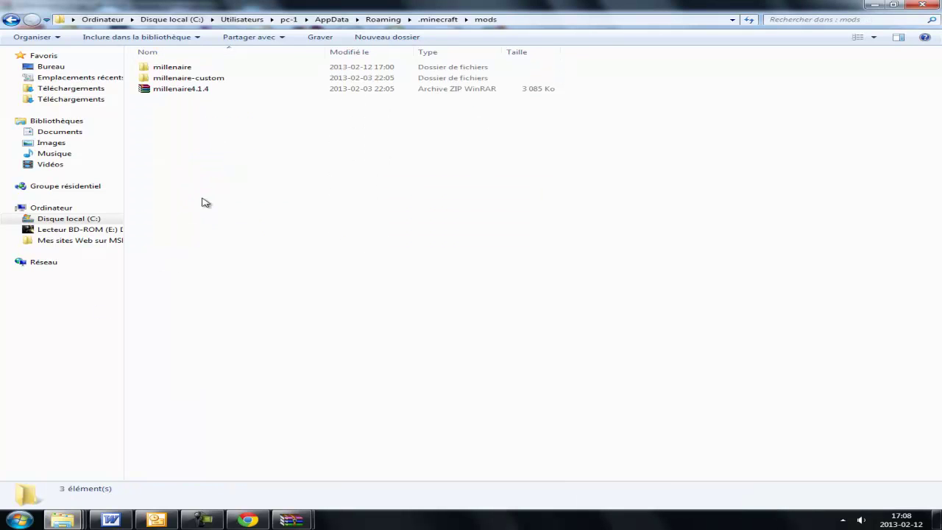
mouse_move(298, 517)
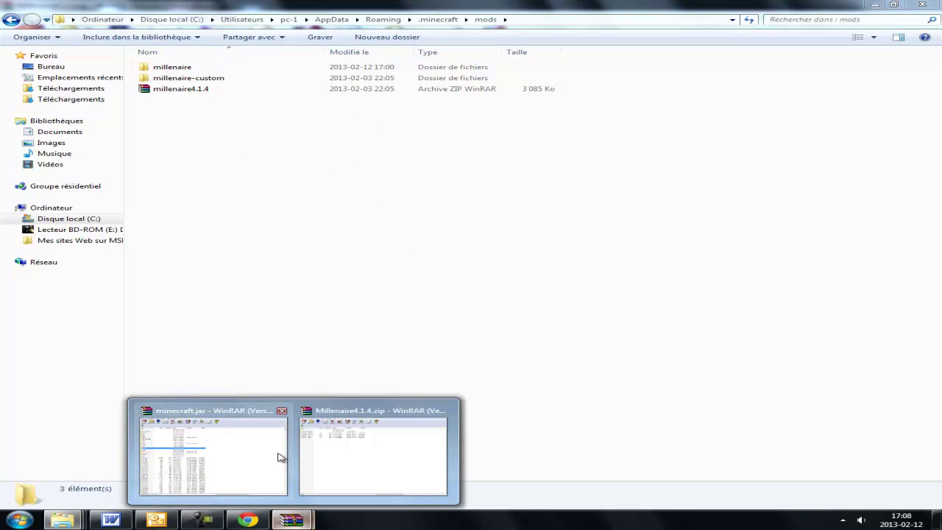
left_click(342, 452)
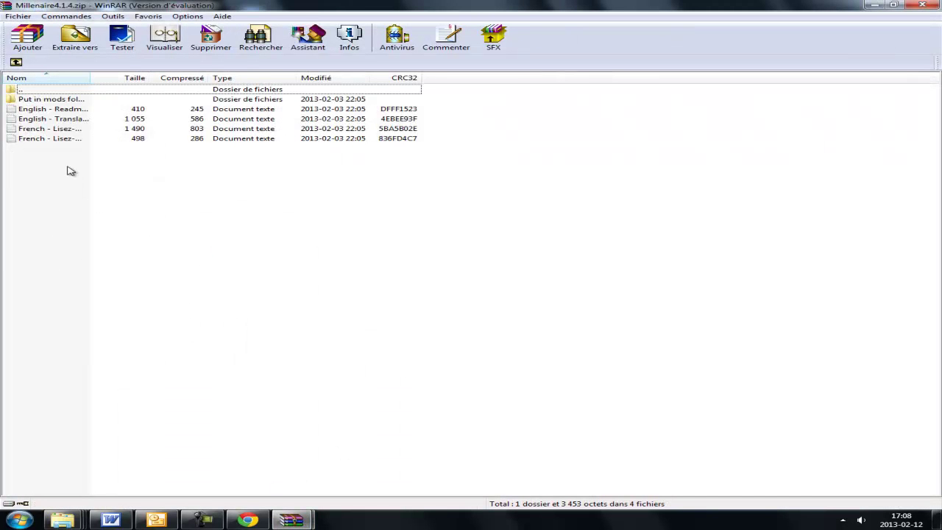
key("BackSpace")
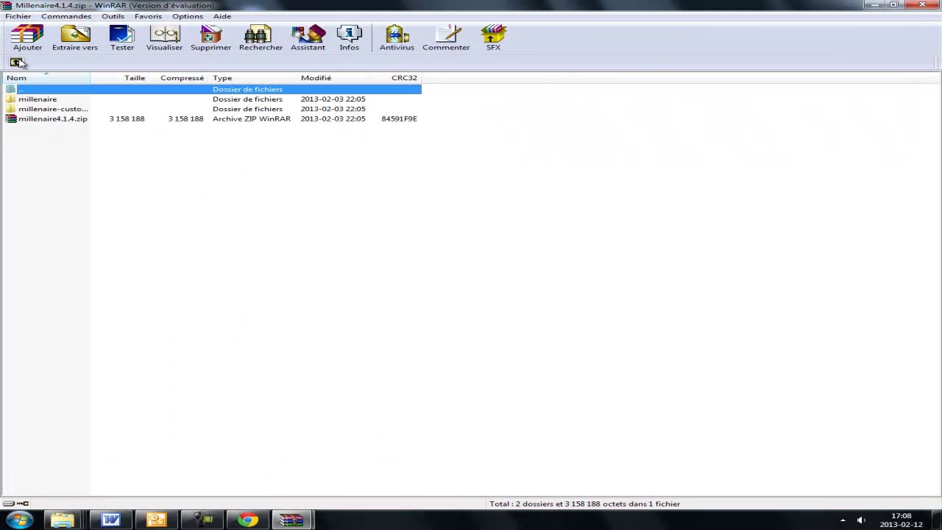
double_click(33, 119)
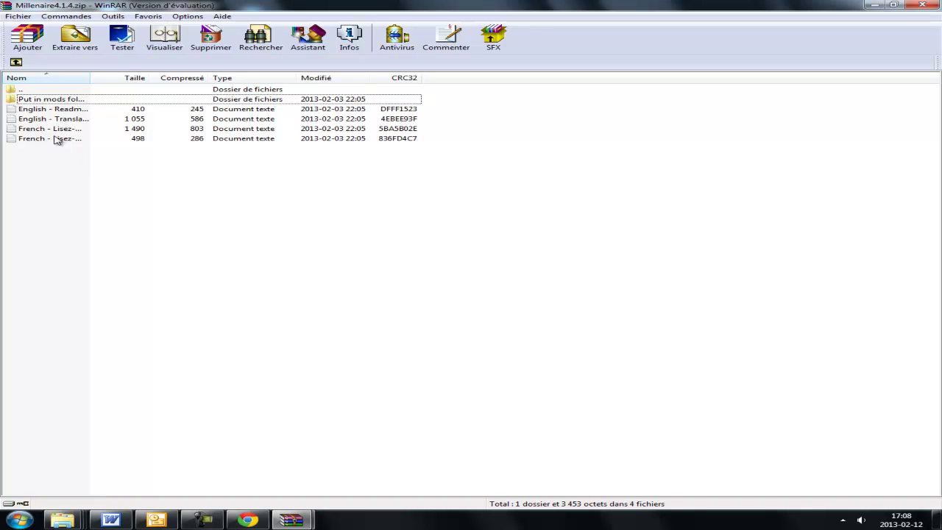
double_click(57, 98)
left_click_drag(126, 203, 308, 517)
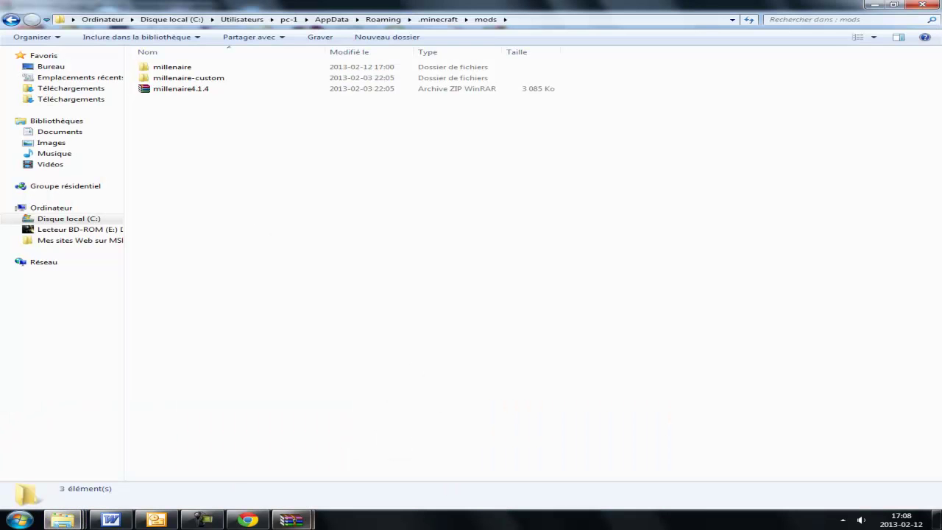
Step: Close the .minecraft mods folder and the Millenaire4.1.4 archive, and return to the mods folder under jeux > minecraft
left_click(924, 6)
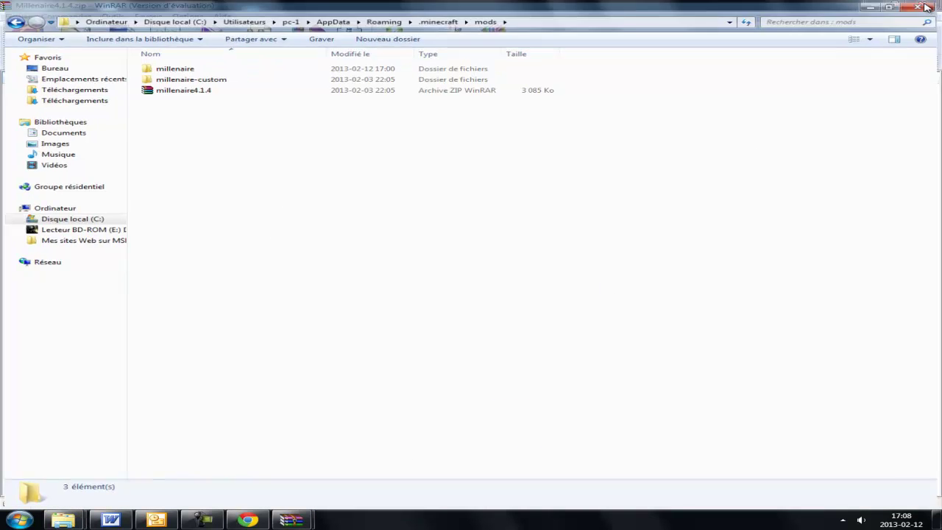
left_click(934, 4)
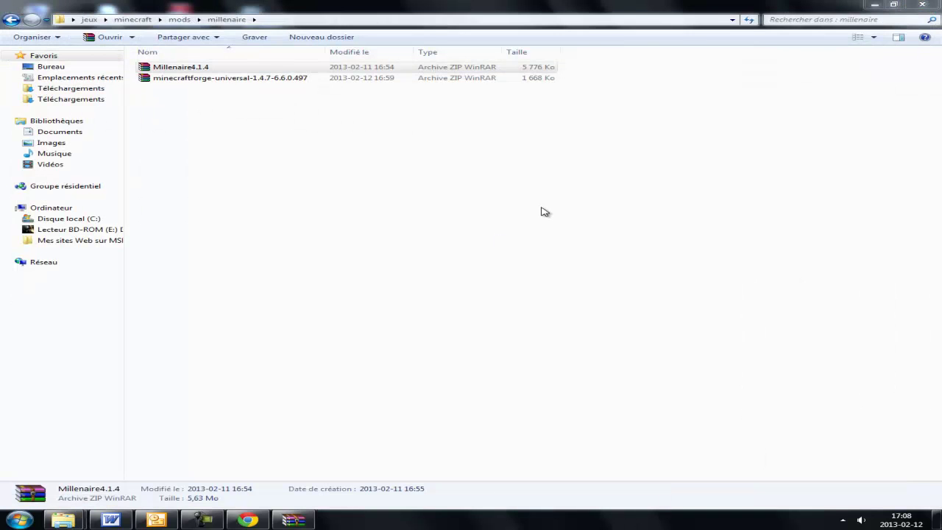
left_click(541, 212)
left_click(11, 19)
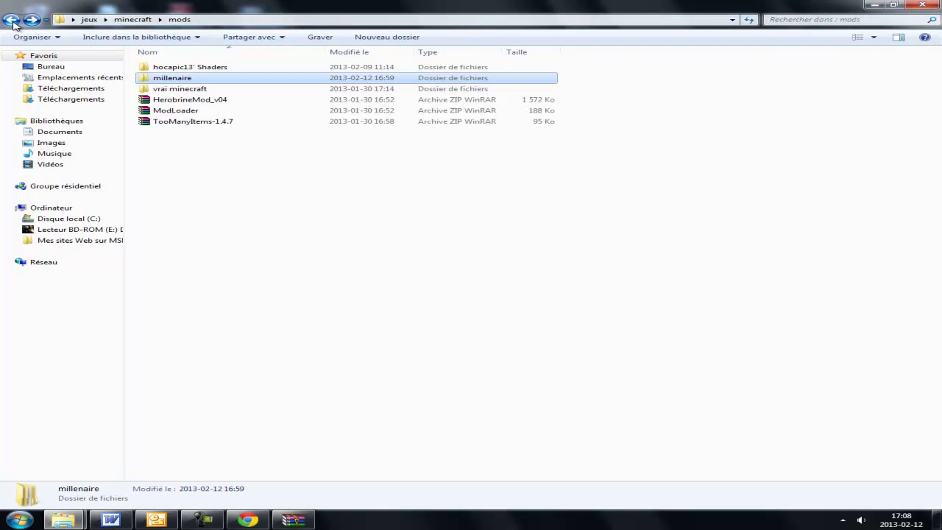
Step: Open the TooManyItems-1.4.7 archive, dismiss the licence reminder, and add all its files to minecraft.jar with the default archive settings
double_click(196, 122)
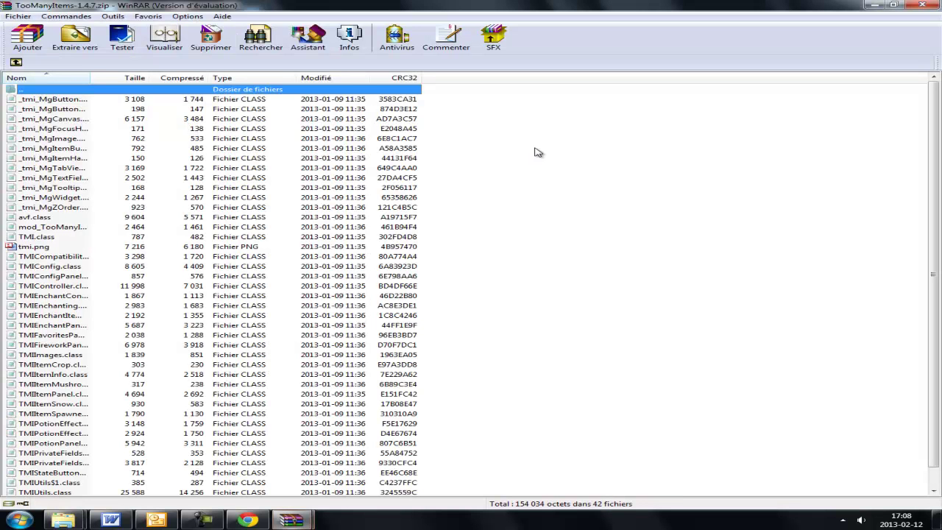
left_click_drag(442, 96, 412, 441)
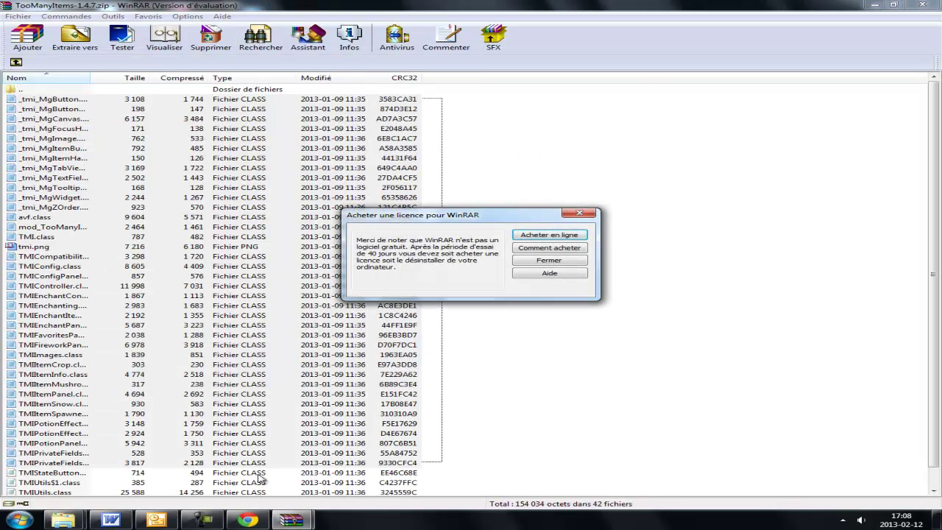
left_click(578, 257)
left_click_drag(425, 482, 658, 204)
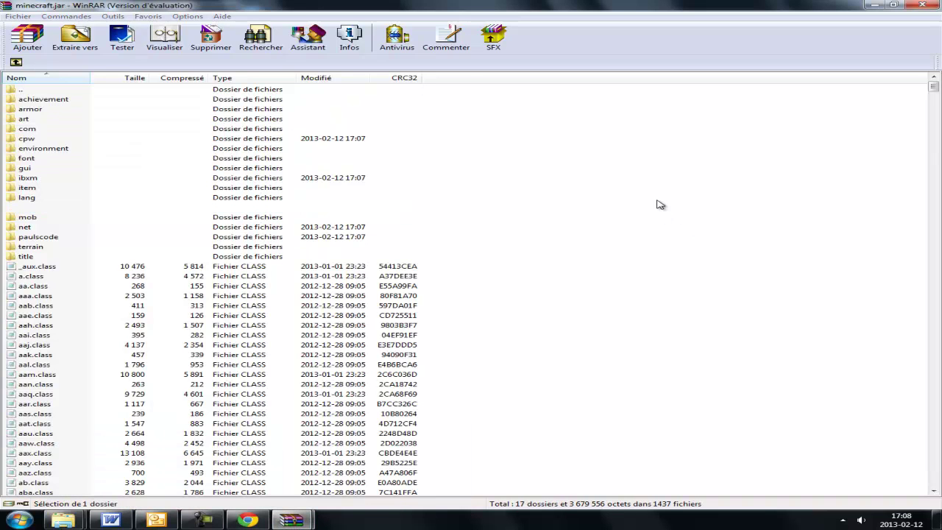
left_click(474, 352)
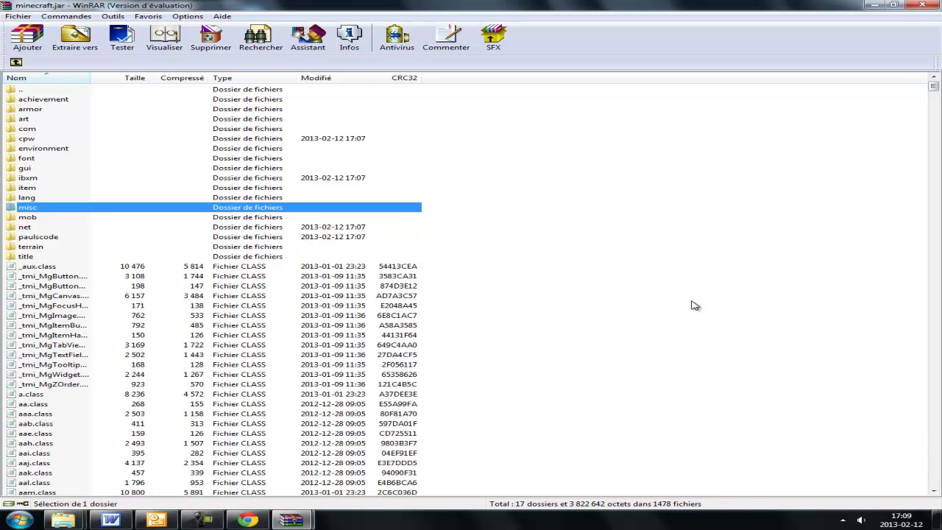
Step: Close the archive windows and all open folder windows to return to the desktop
left_click(921, 6)
left_click(925, 6)
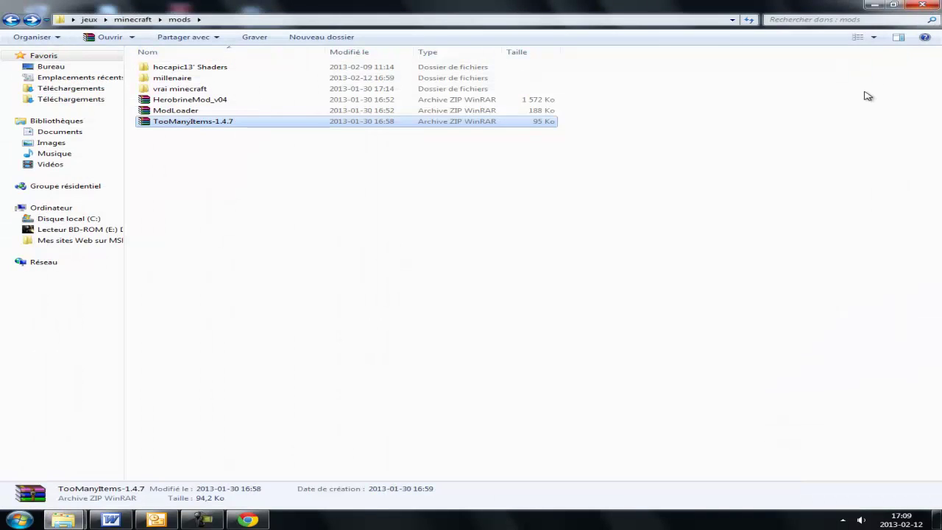
left_click(936, 6)
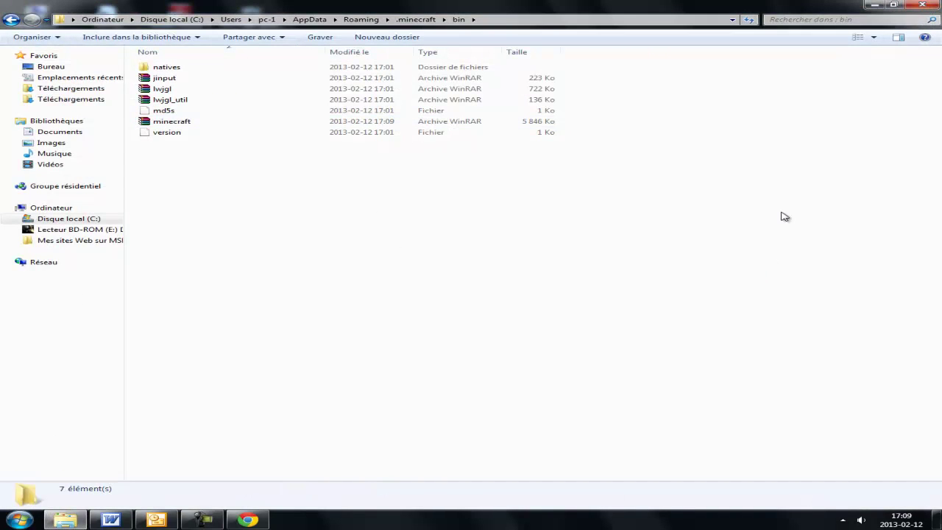
left_click(920, 5)
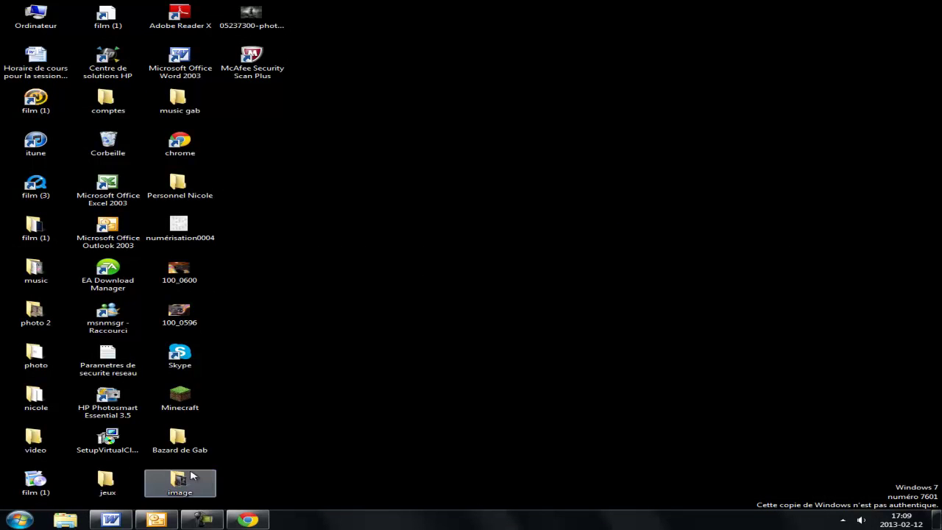
Step: Launch Minecraft from the desktop and log in with the remembered account to reach the title screen
double_click(181, 395)
left_click(511, 263)
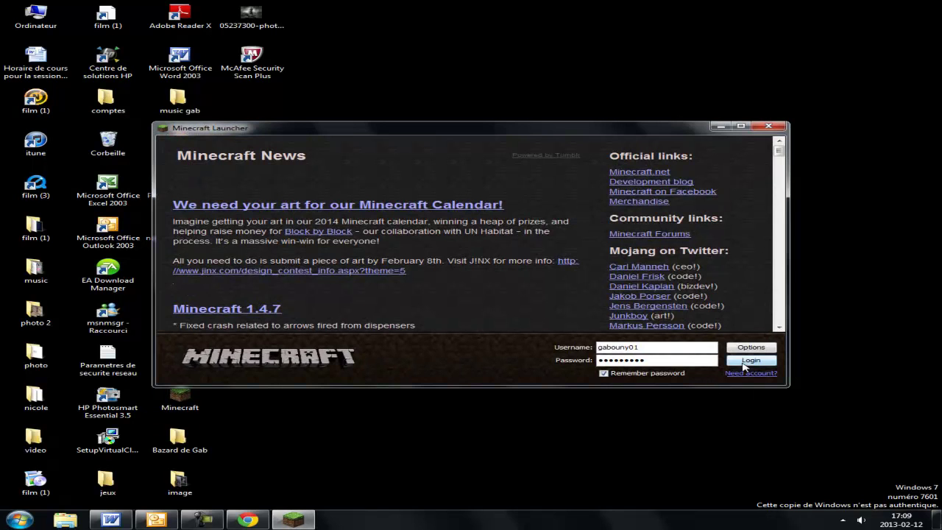
left_click(747, 361)
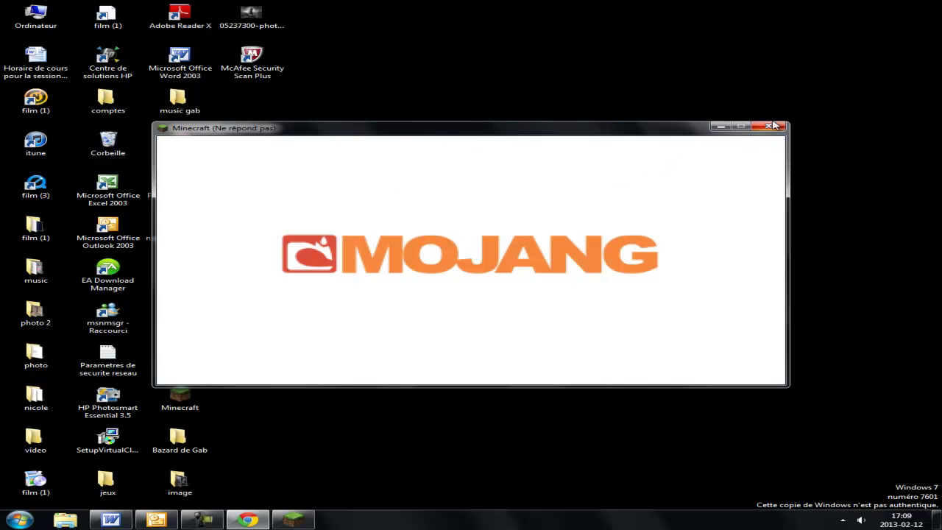
right_click(293, 520)
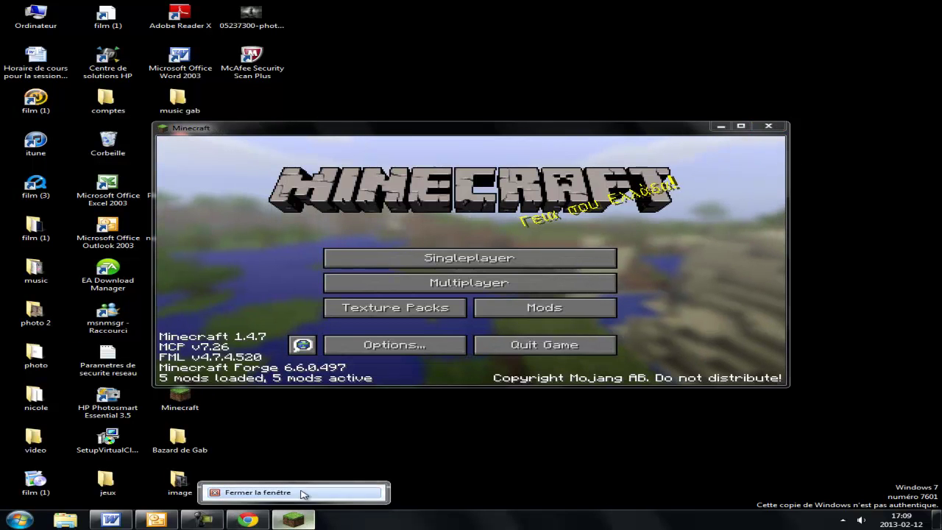
left_click(651, 212)
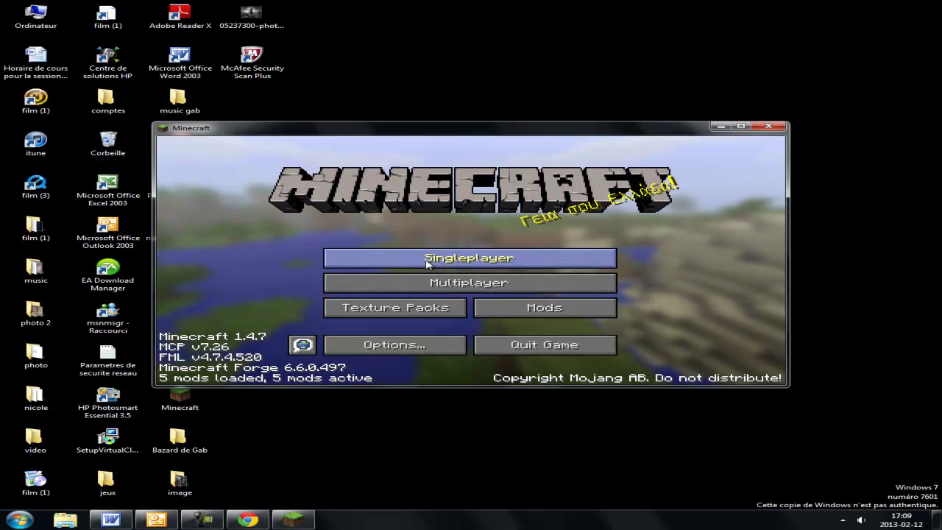
left_click(242, 522)
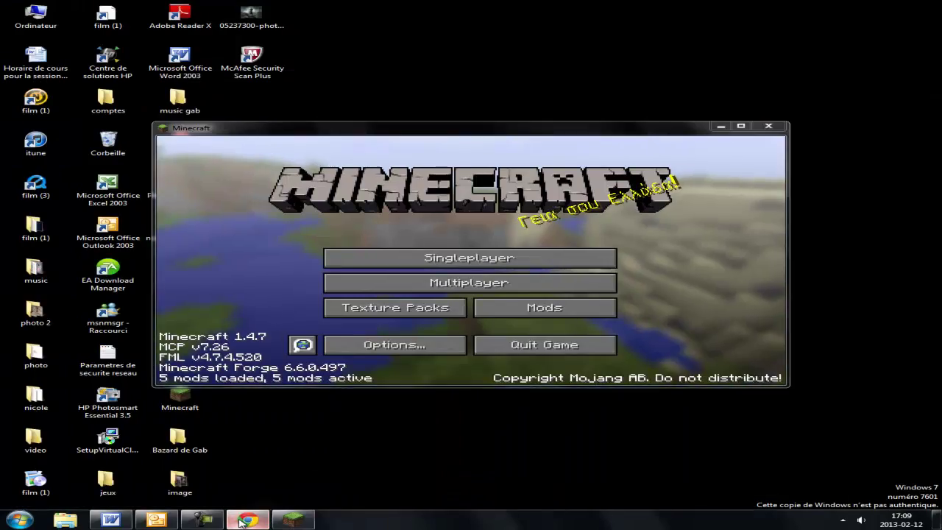
left_click(241, 521)
left_click(241, 521)
left_click(242, 521)
left_click(242, 521)
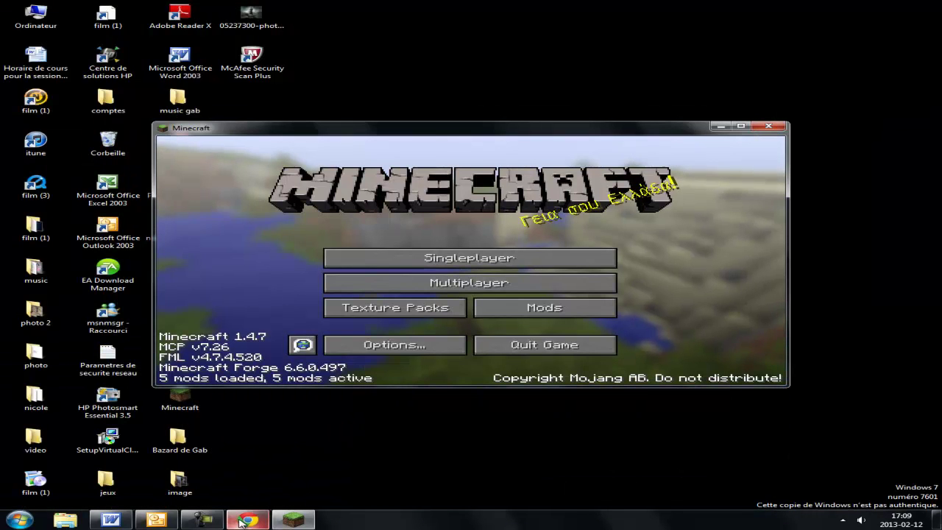
mouse_move(234, 522)
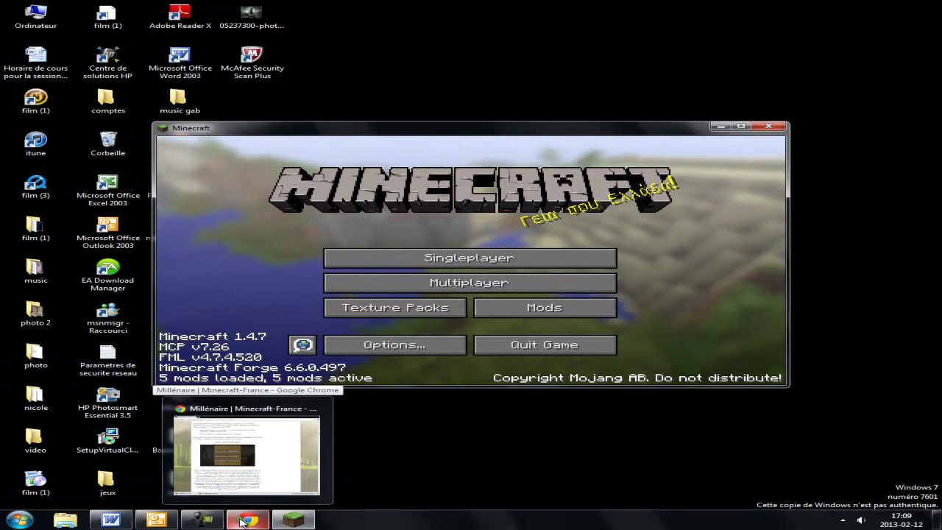
left_click(241, 521)
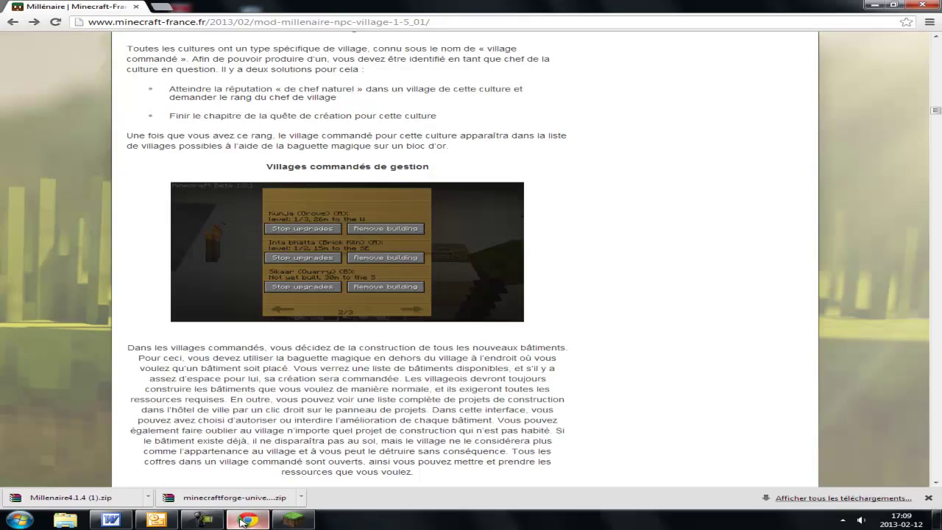
left_click(241, 521)
double_click(241, 521)
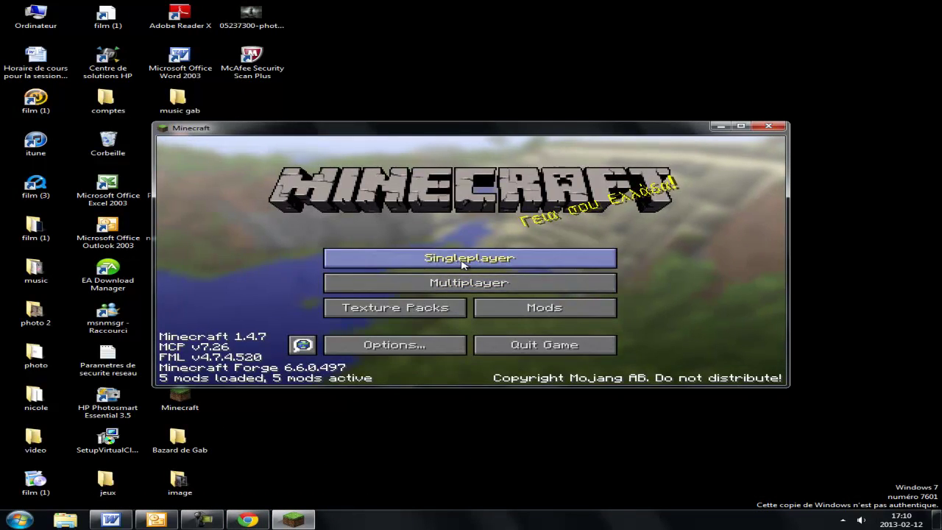
Step: Load a saved singleplayer world to test the Millénaire mod, and minimise the game window
left_click(352, 251)
double_click(387, 198)
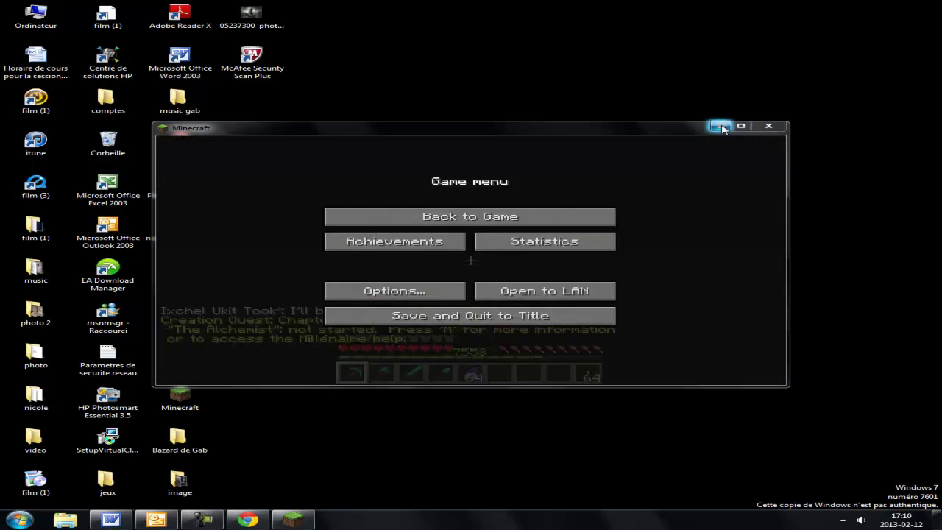
left_click(720, 127)
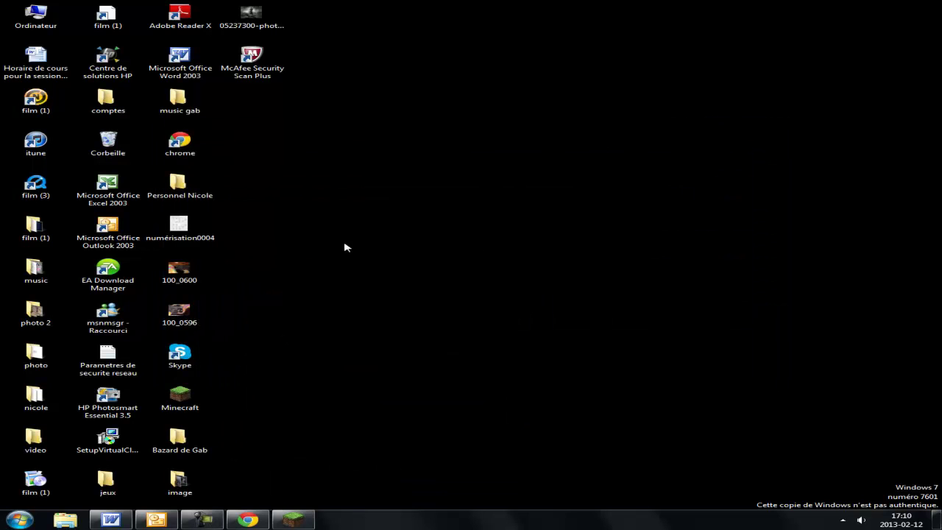
left_click(192, 153)
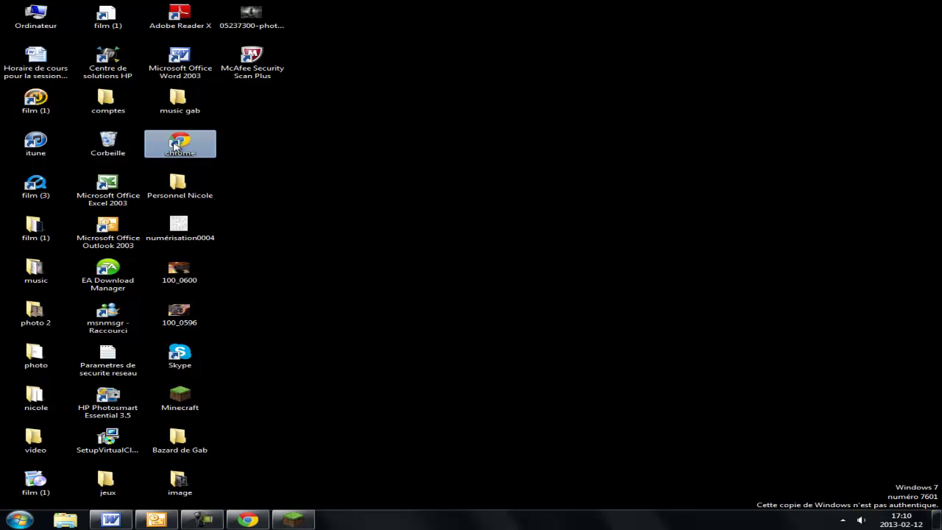
left_click(360, 232)
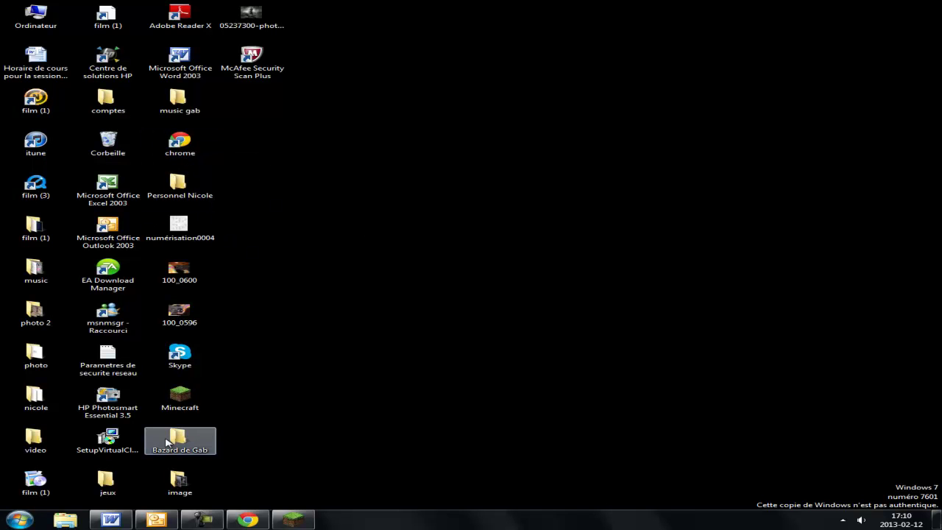
Step: Open the millenaire folder inside the mods folder of the minecraft folder in the desktop's jeux folder
double_click(108, 482)
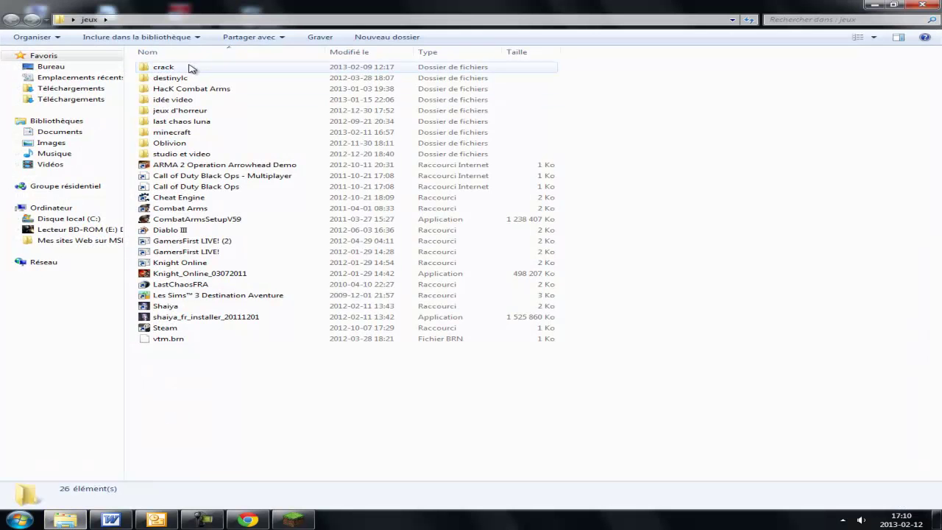
double_click(177, 132)
double_click(180, 78)
double_click(199, 79)
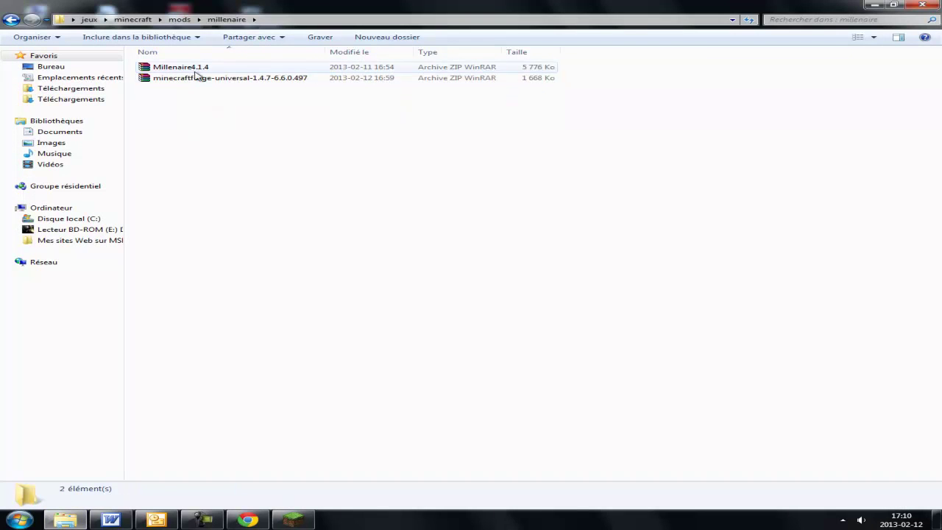
Step: Open the Millenaire4.1.4 archive and its main folder, dismiss the licence reminder, and view the French translations readme
double_click(195, 67)
left_click(35, 101)
double_click(34, 100)
left_click_drag(73, 193, 55, 110)
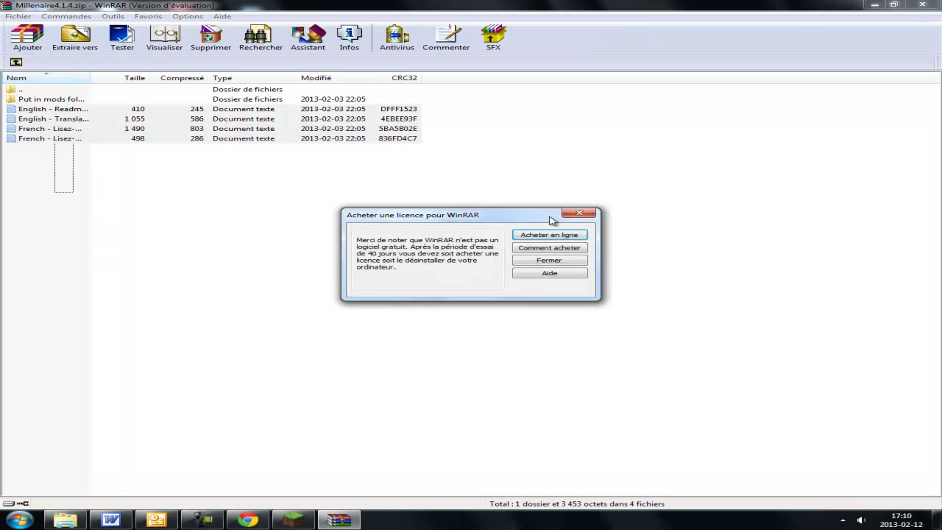
left_click(579, 212)
double_click(50, 128)
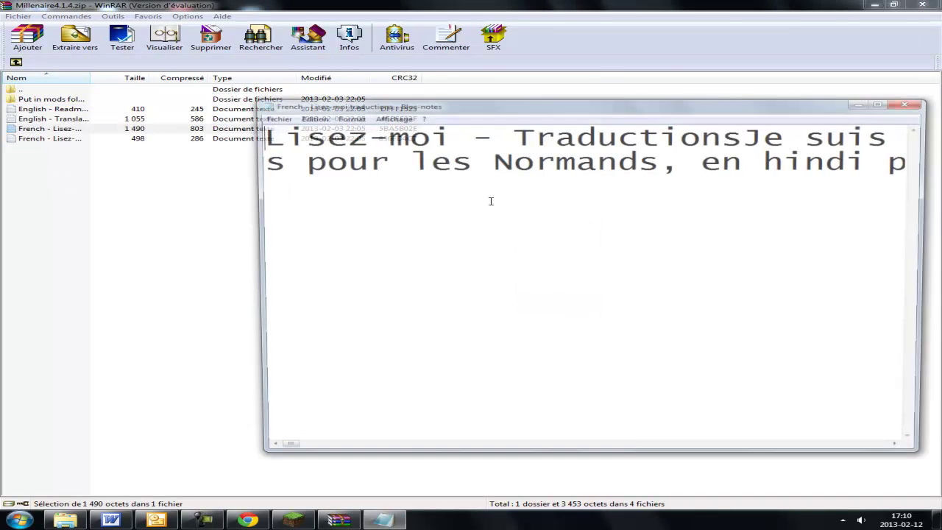
left_click(913, 102)
Step: Examine the archive's "Put in mods folder" contents and their subfolders, view config-custom.txt, and close the archive
double_click(52, 99)
double_click(35, 99)
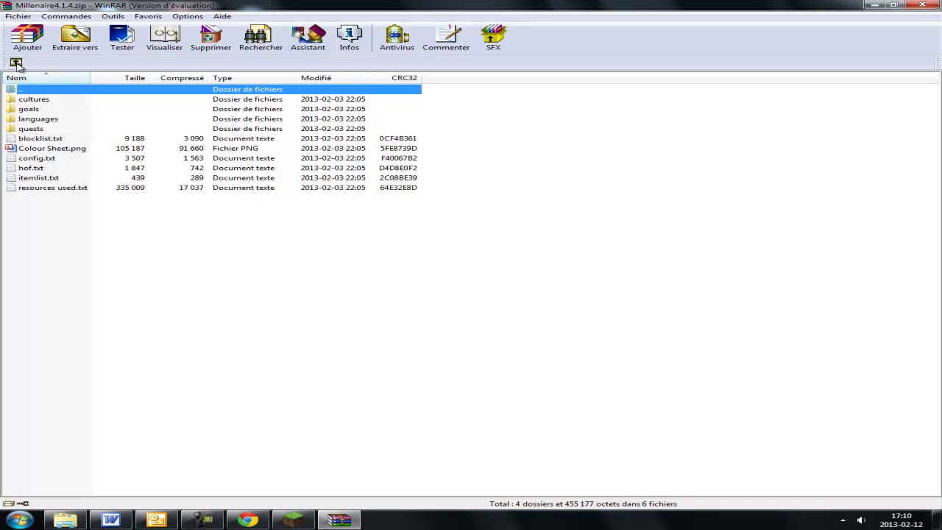
left_click(15, 63)
key("Down")
key("Down")
key("Return")
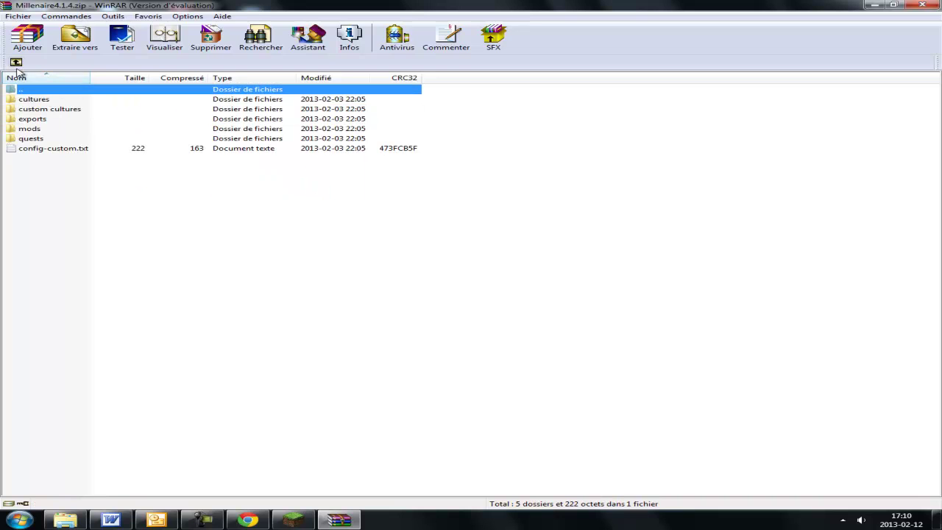
left_click(16, 63)
double_click(51, 109)
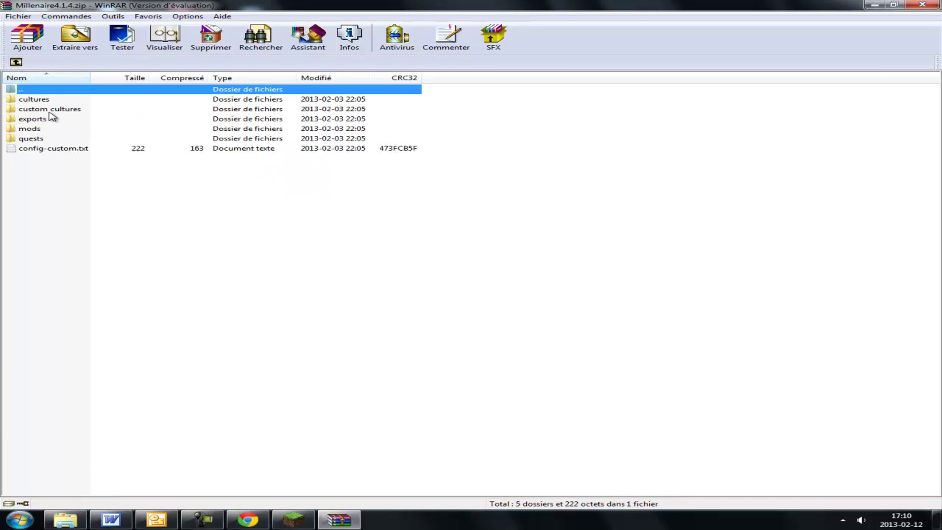
double_click(41, 151)
left_click(912, 101)
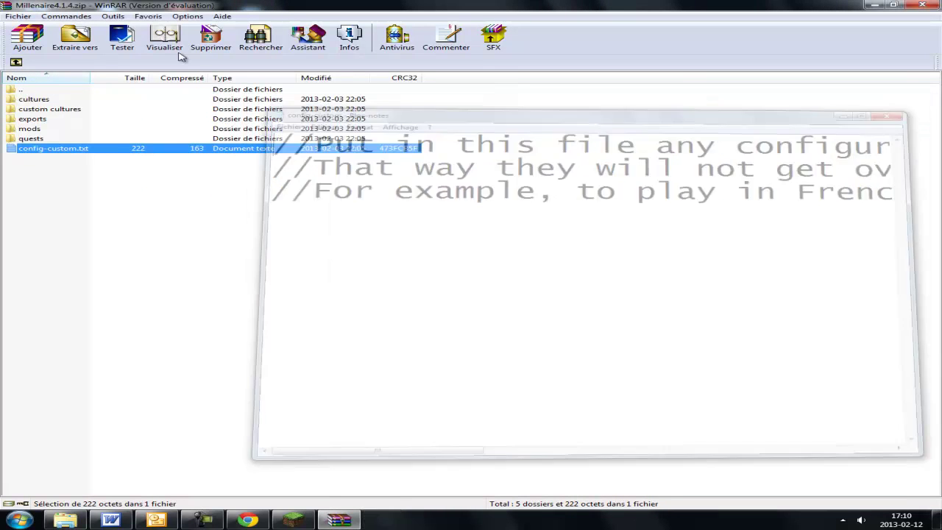
left_click(921, 6)
Step: Reopen the Millenaire4.1.4 archive, select its four readme text files, and close the archive and folder windows
left_click(210, 184)
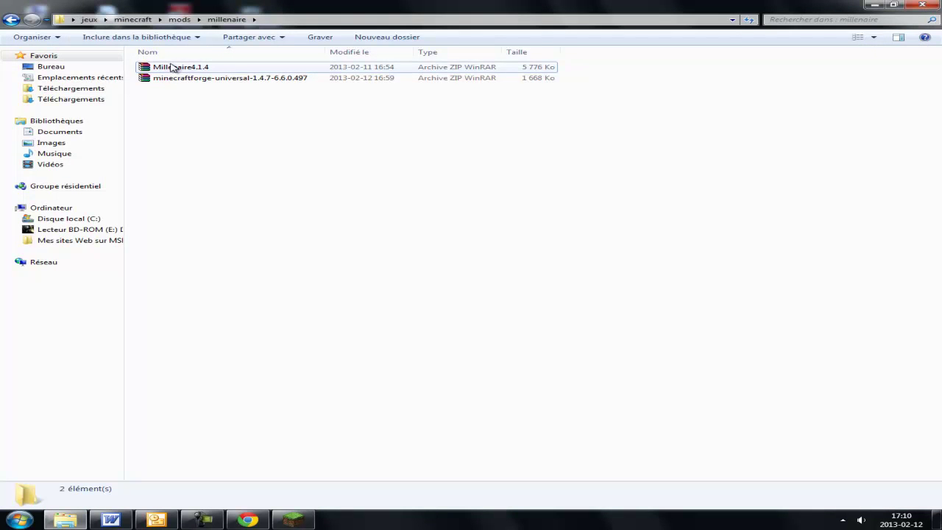
double_click(173, 68)
double_click(32, 99)
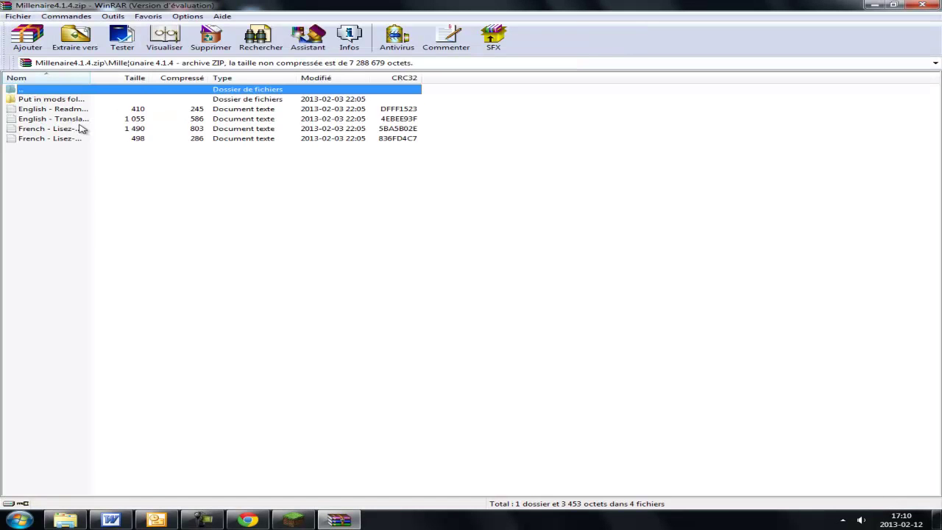
key("Escape")
left_click_drag(59, 172, 106, 438)
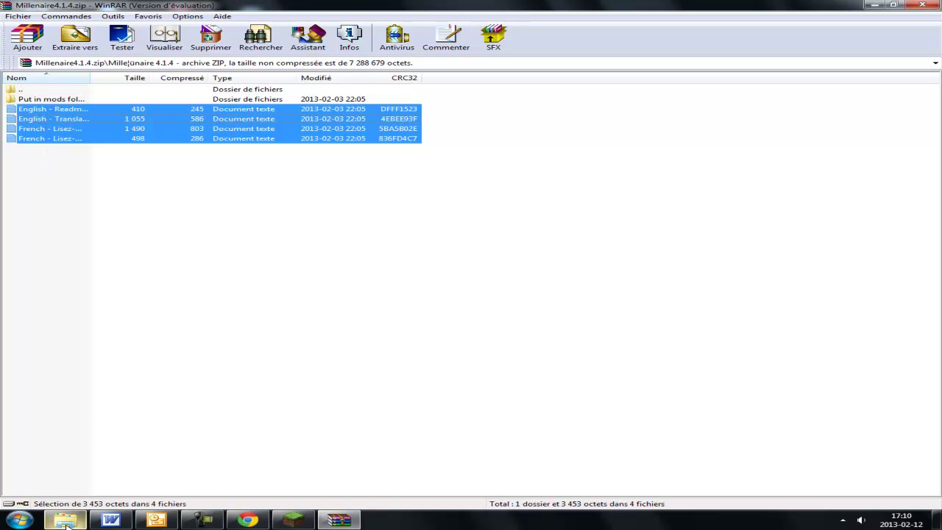
left_click_drag(65, 523, 66, 523)
left_click_drag(199, 409, 74, 520)
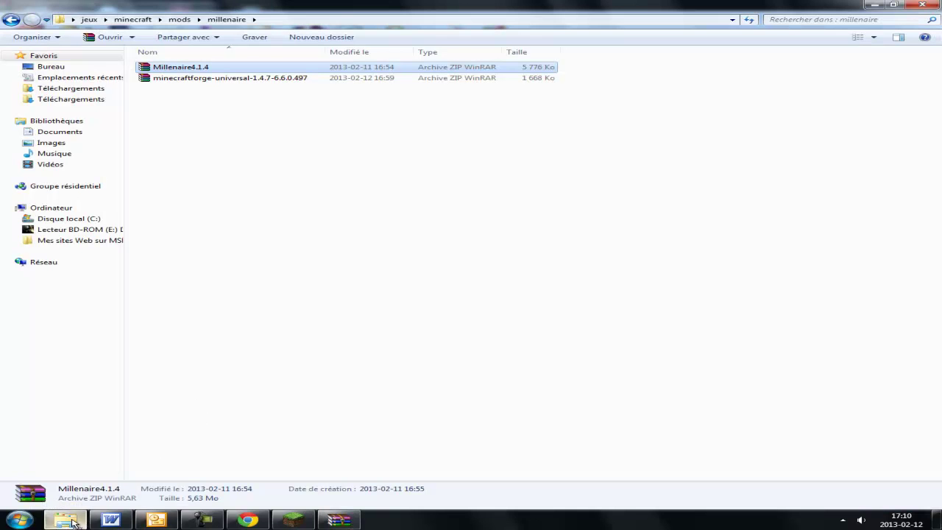
left_click(333, 520)
left_click(922, 5)
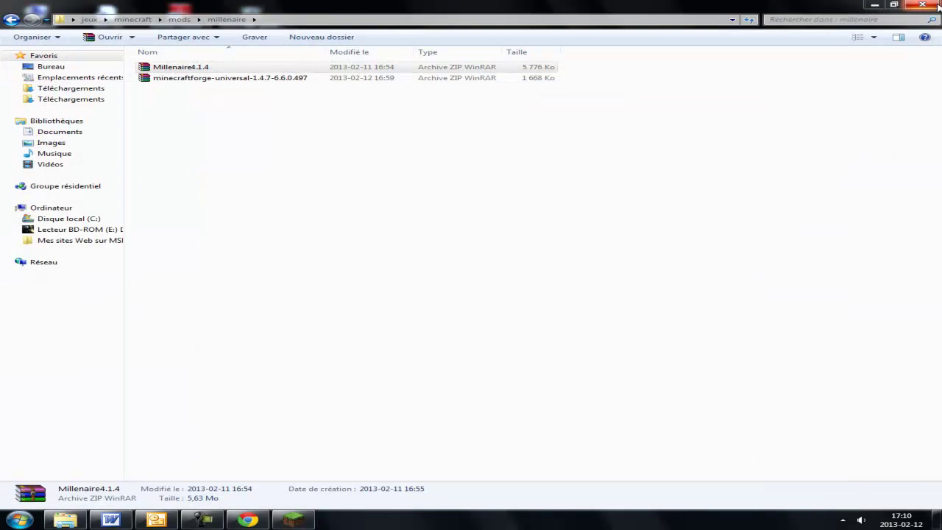
left_click(928, 7)
Step: Switch back to Minecraft, maximise its window, and resume the game in the village
left_click(293, 521)
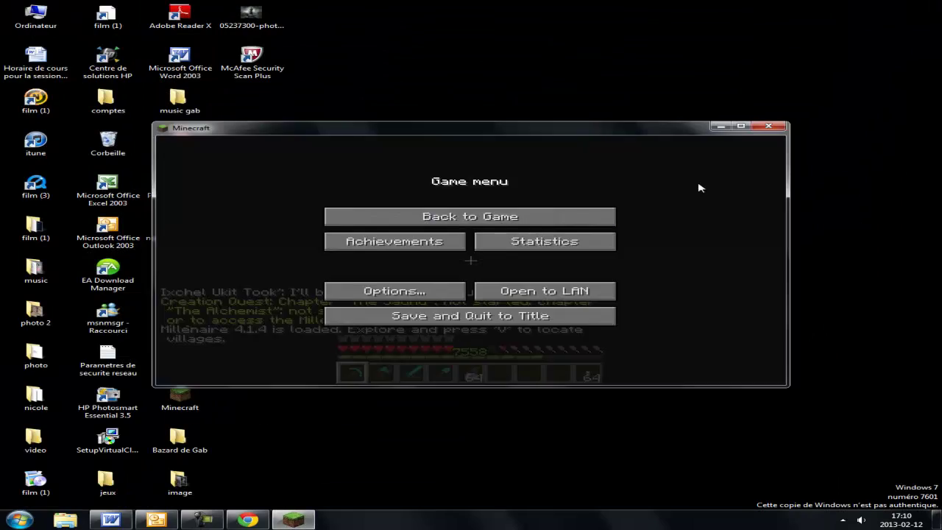
left_click(739, 128)
left_click(471, 170)
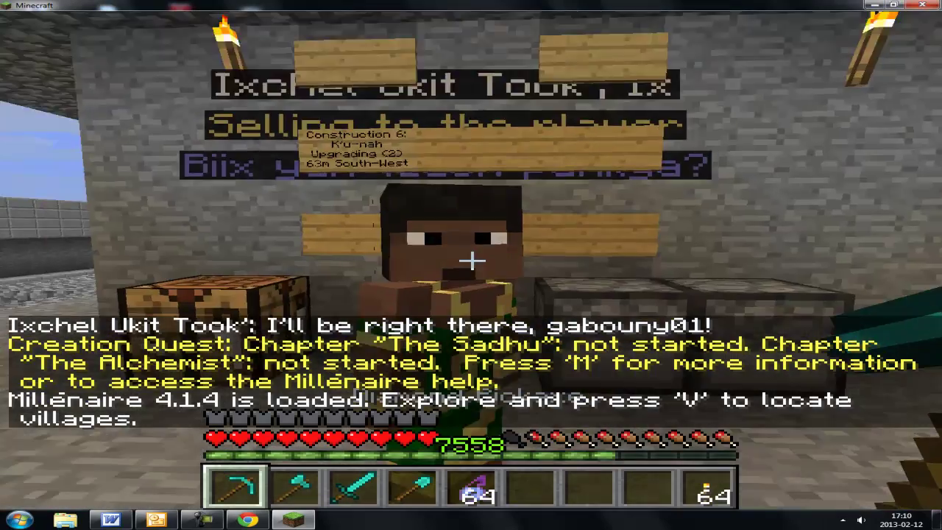
key("w")
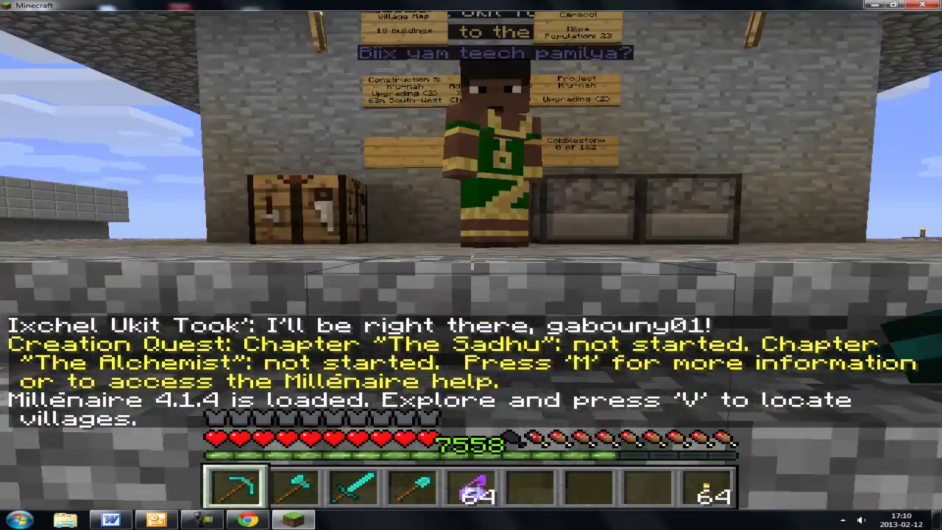
Step: Browse the TooManyItems item pages from the player's inventory to look for the Millénaire items, and close the inventory
key("e")
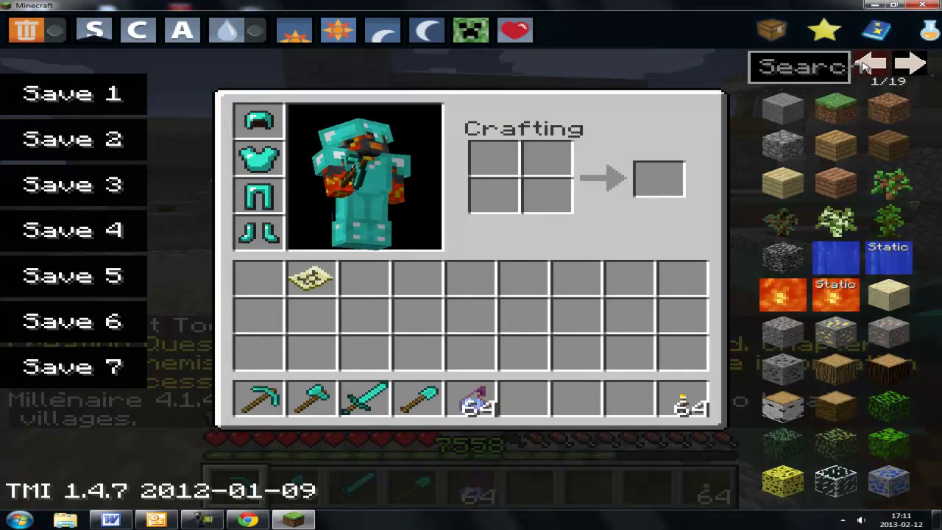
left_click(870, 65)
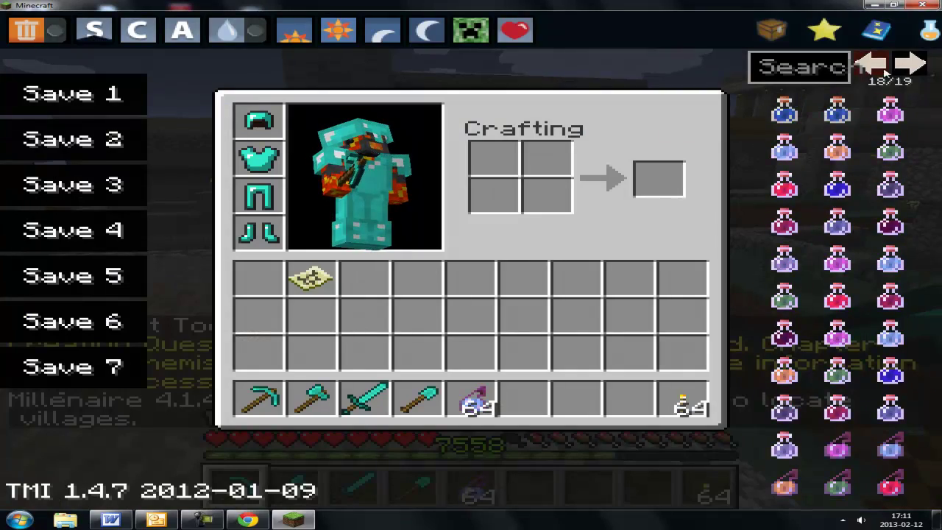
left_click(910, 64)
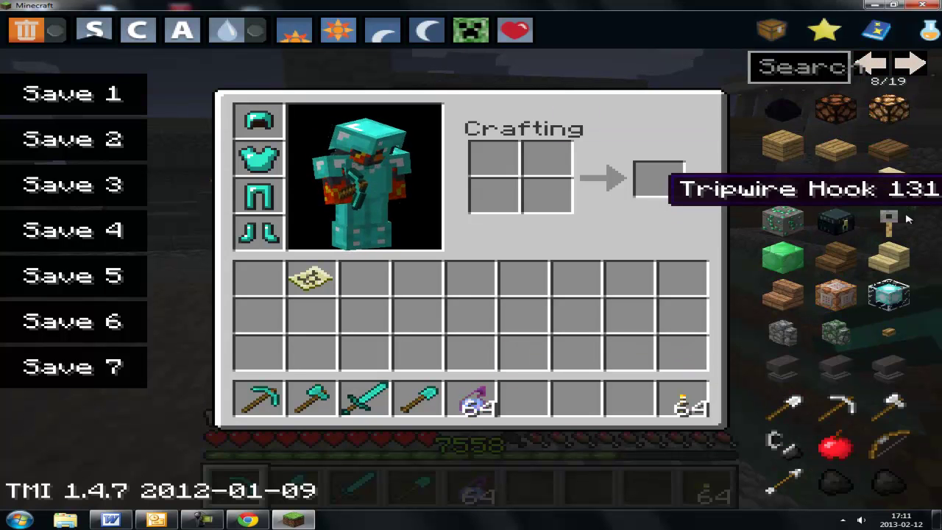
left_click(907, 71)
left_click(908, 71)
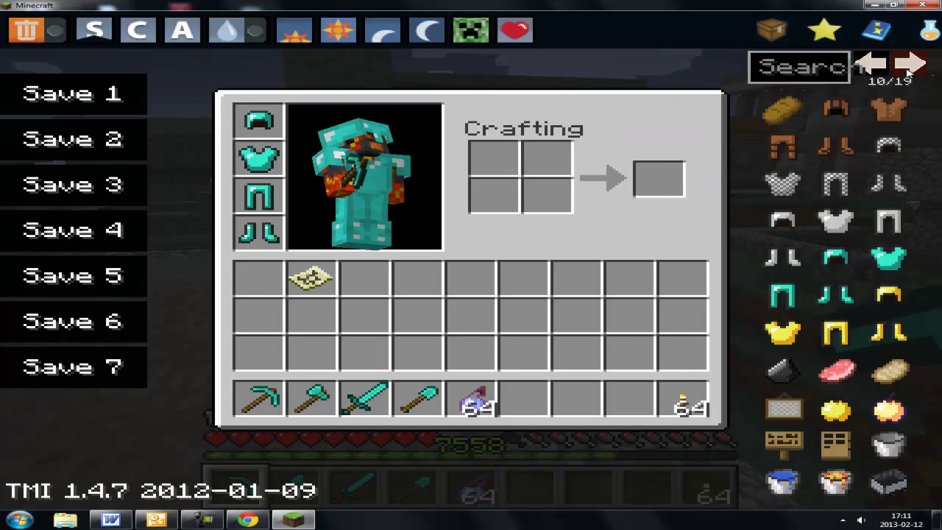
left_click(909, 71)
left_click(909, 71)
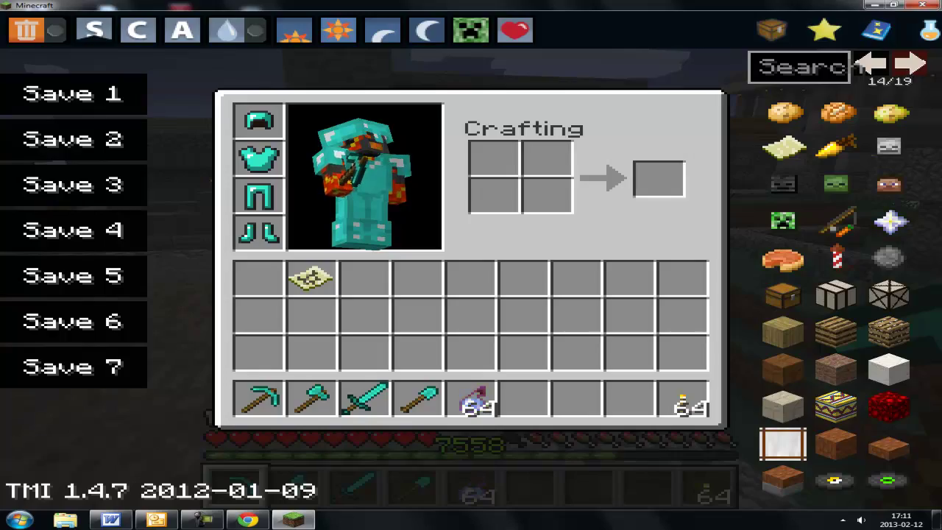
key("e")
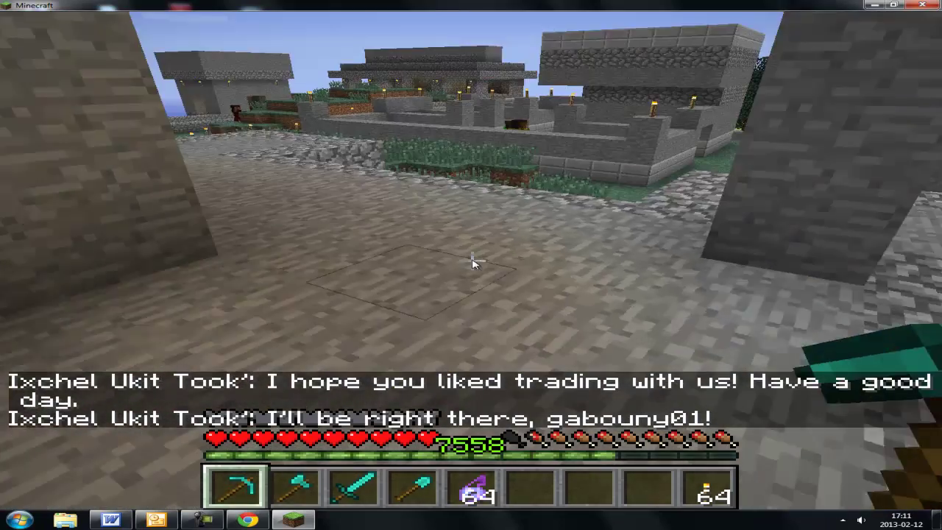
Step: Add a Wand of Summoning from page 15 of the TooManyItems list to the player's hotbar
key("e")
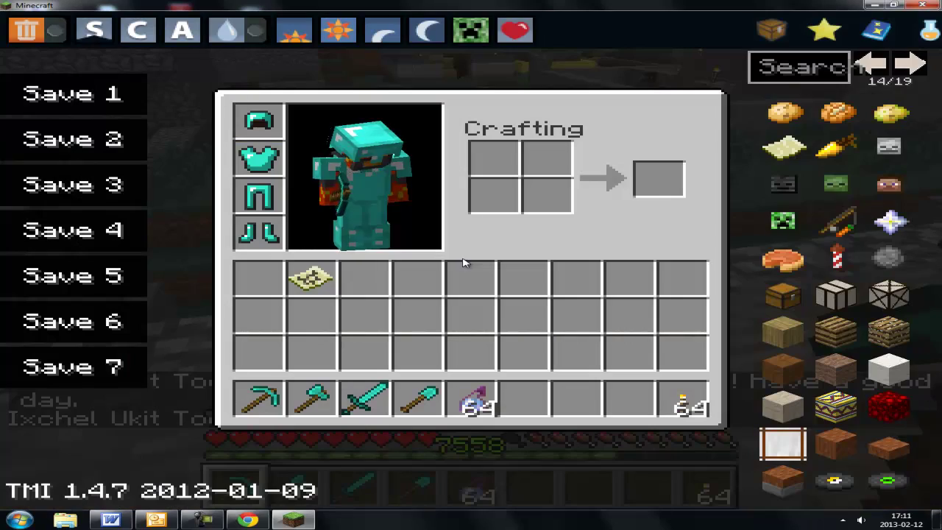
left_click(873, 61)
left_click(874, 61)
left_click(873, 61)
left_click(874, 62)
left_click(874, 61)
left_click(873, 61)
left_click(874, 61)
left_click(873, 61)
left_click(874, 61)
left_click(873, 61)
left_click(873, 61)
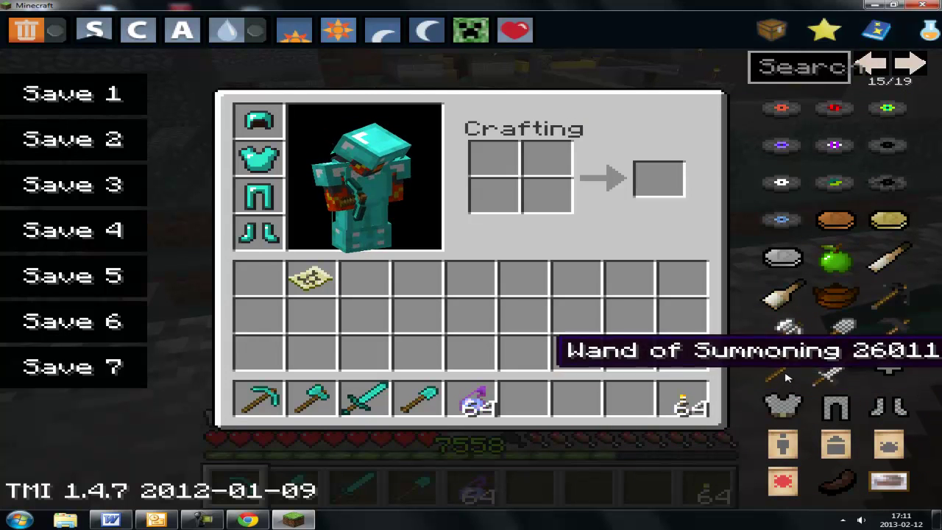
left_click(784, 372)
key("e")
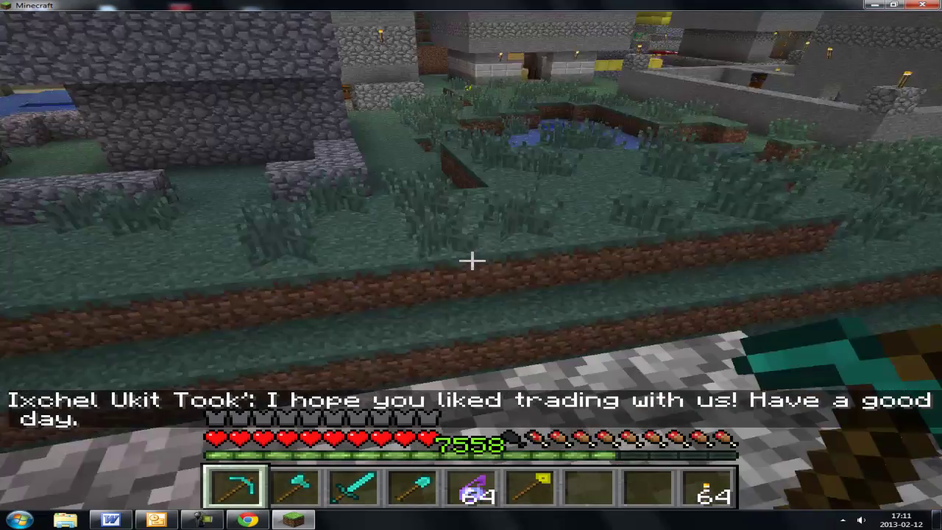
key("e")
key("e")
key("e")
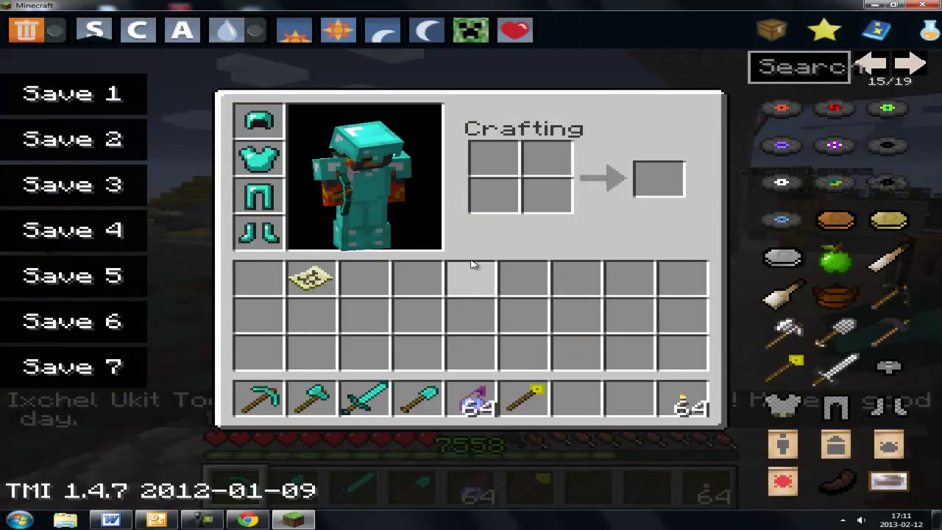
key("e")
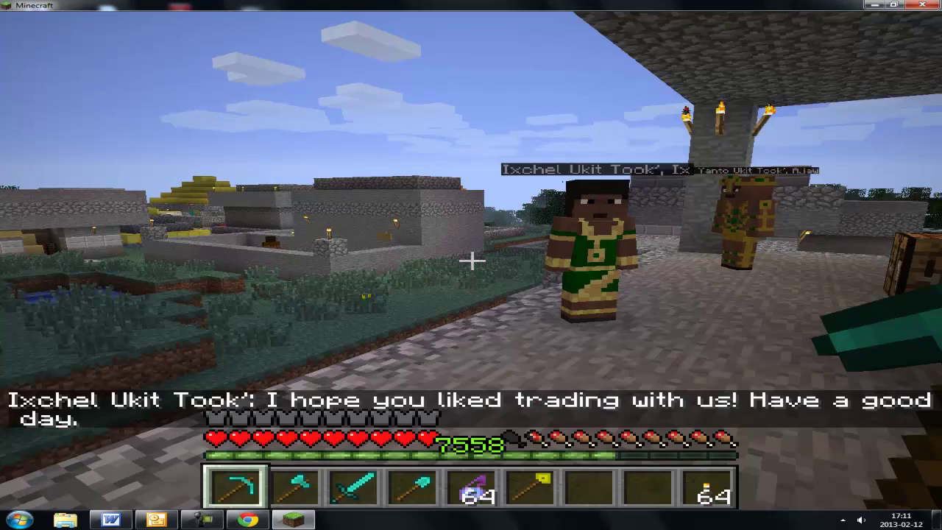
Step: View the village seller's trade list, and add two stacks of 64 coins to the player's hotbar with TooManyItems
right_click(471, 265)
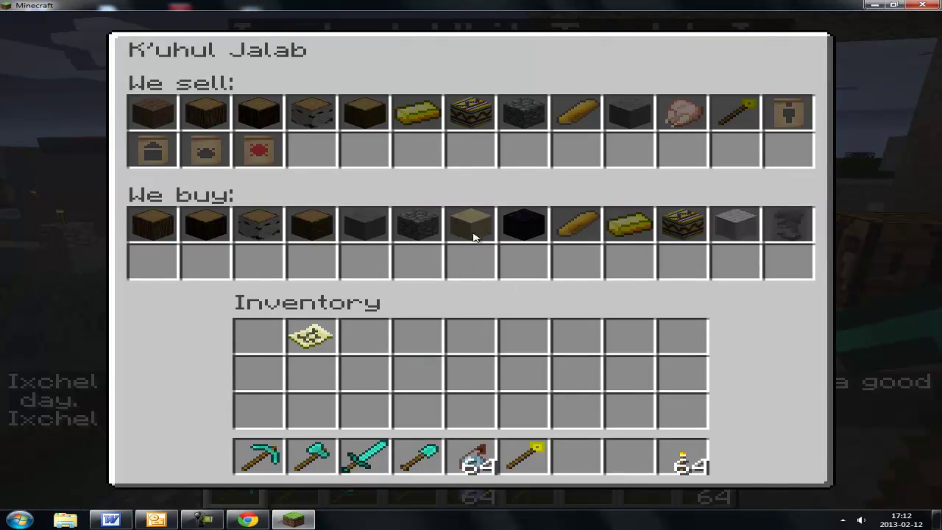
key("e")
key("e")
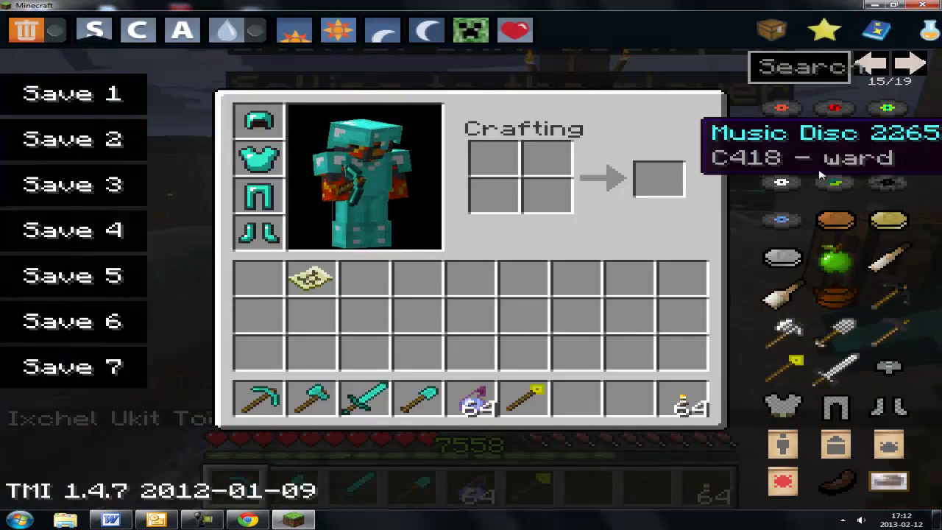
key("e")
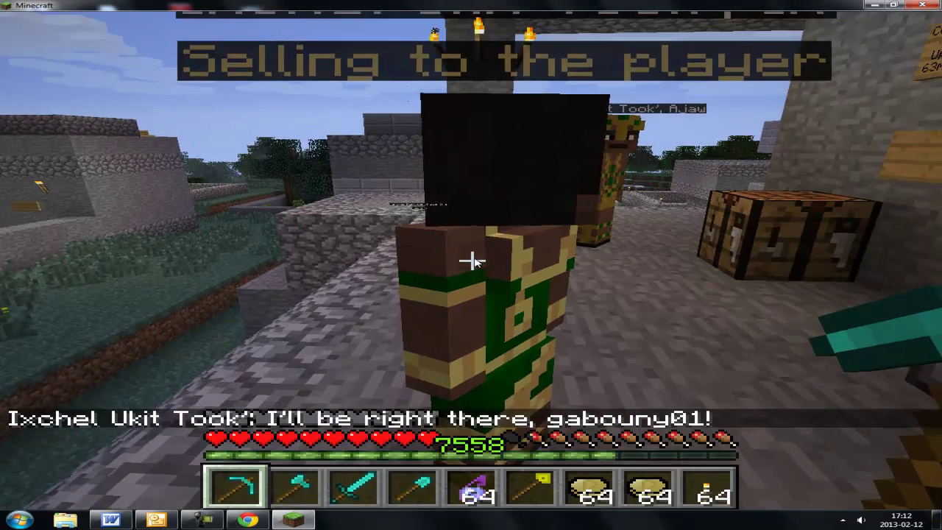